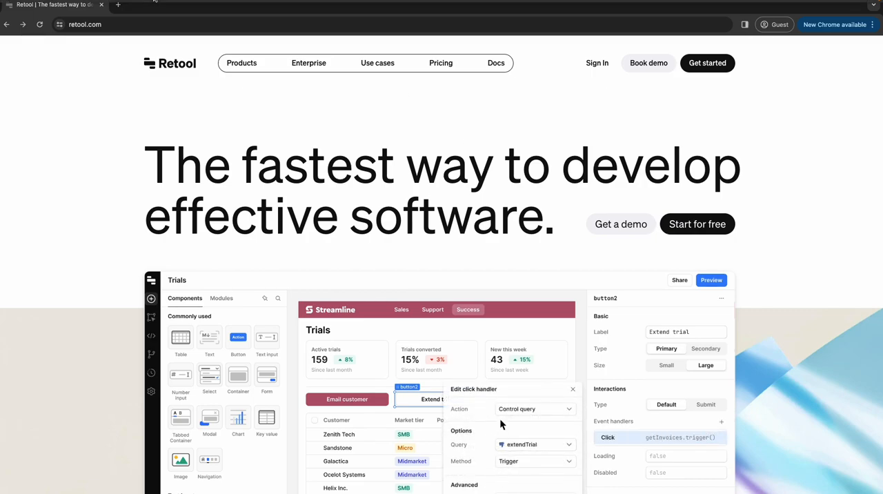
Step: Search for "online notepad" in a new browser tab and open the Online Notepad site
{"action": "left_click", "coordinate": [118, 4]}
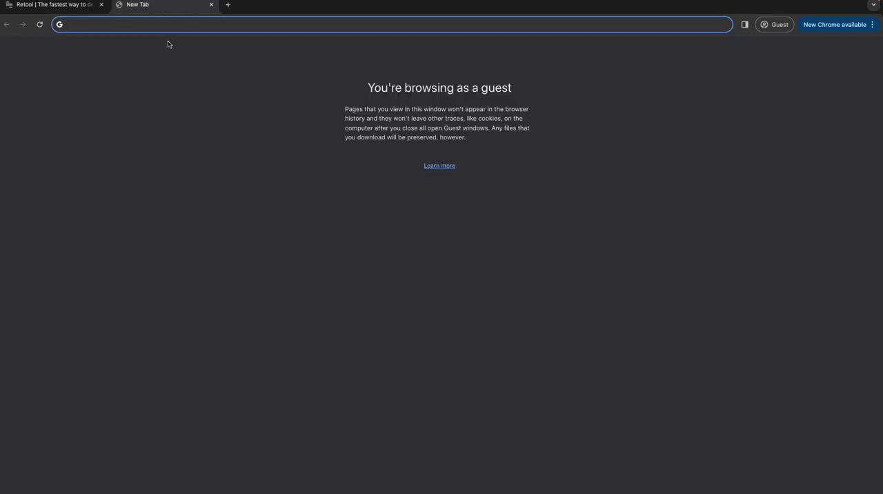
{"action": "type", "text": "online"}
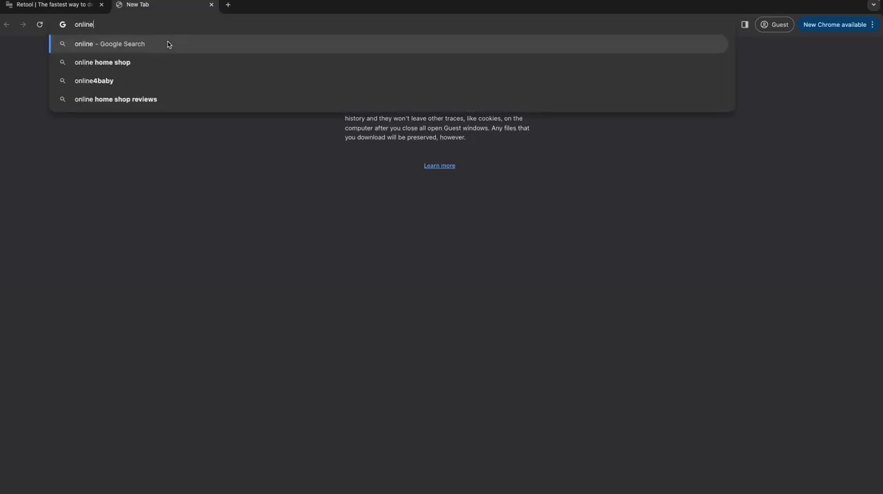
{"action": "type", "text": " notepad"}
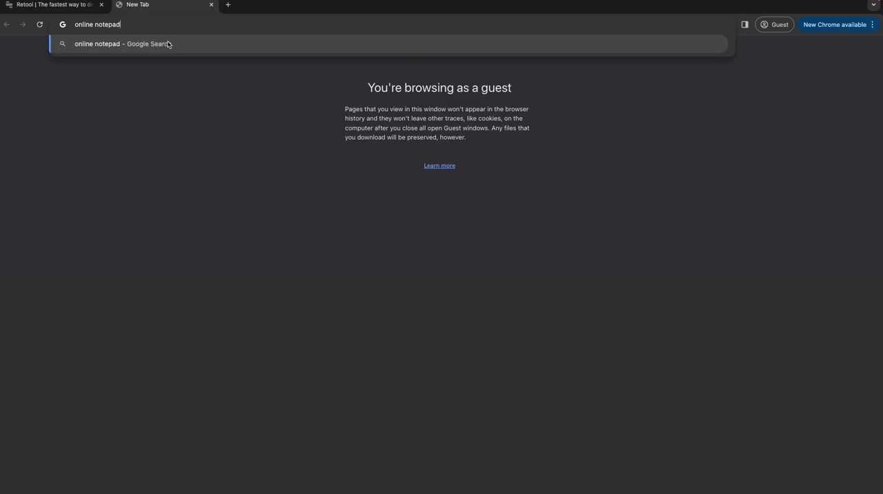
{"action": "key", "text": "Return"}
{"action": "left_click", "coordinate": [149, 148]}
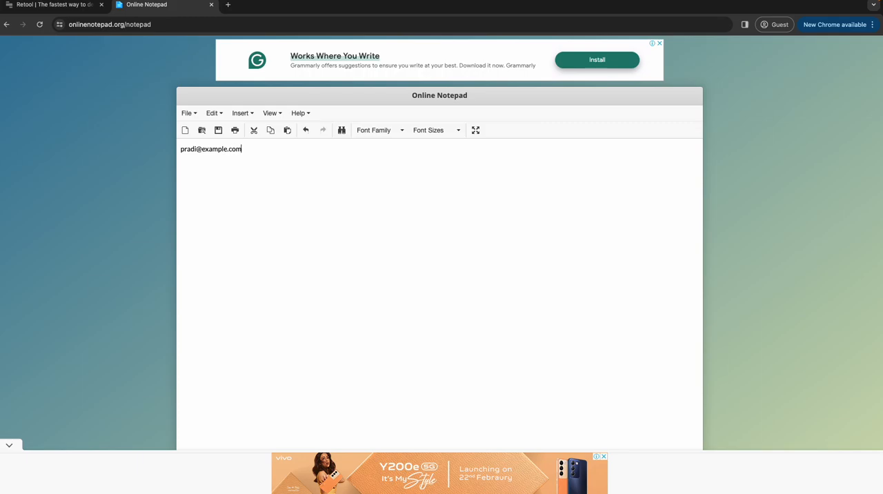
Step: Complete the name part of the sample e-mail address on the notepad's first line
{"action": "left_click_drag", "start_coordinate": [200, 149], "coordinate": [243, 144]}
{"action": "left_click", "coordinate": [197, 149]}
{"action": "type", "text": "p"}
{"action": "left_click_drag", "start_coordinate": [206, 149], "coordinate": [177, 148]}
{"action": "left_click", "coordinate": [254, 148]}
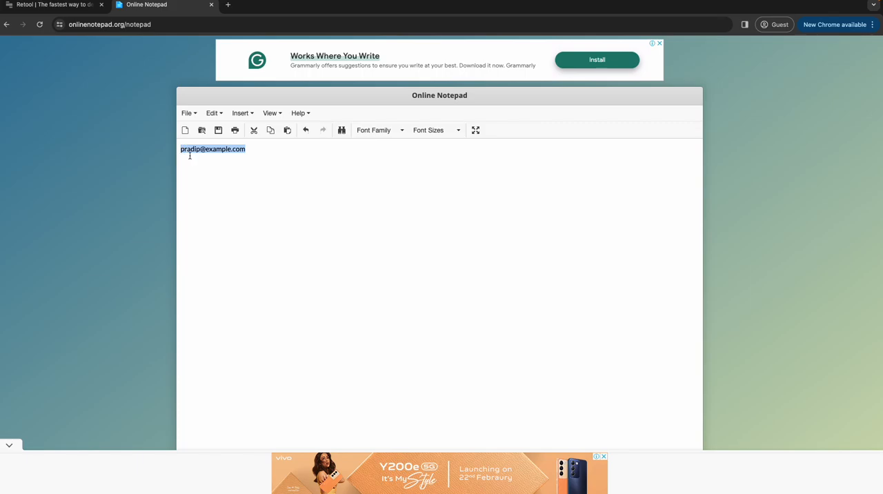
Step: Add the sample organization address example.retool.com below the e-mail address, reusing the word "example" from its domain
{"action": "left_click", "coordinate": [206, 170]}
{"action": "double_click", "coordinate": [210, 149]}
{"action": "key", "text": "ctrl+c"}
{"action": "left_click", "coordinate": [248, 149]}
{"action": "key", "text": "ctrl+v"}
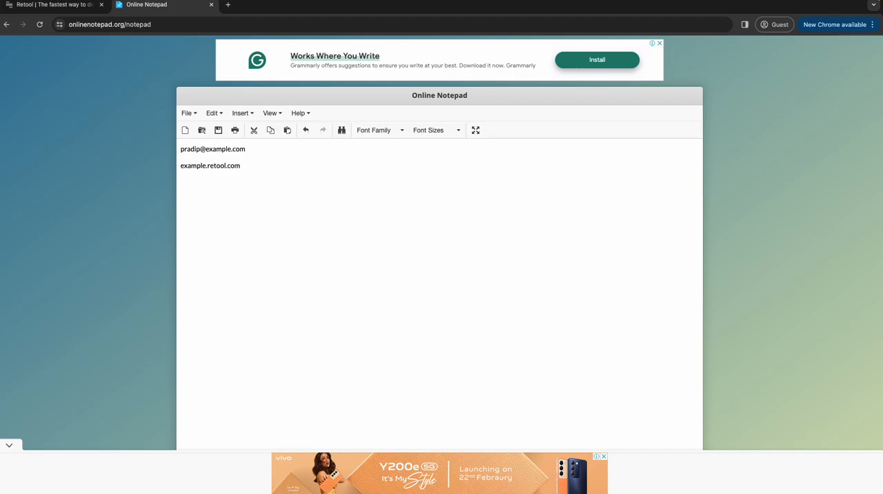
Step: Compare the parts of the sample e-mail address with the subdomain of the organization address in the notepad
{"action": "double_click", "coordinate": [202, 167]}
{"action": "left_click", "coordinate": [236, 154]}
{"action": "left_click_drag", "start_coordinate": [248, 149], "coordinate": [180, 152]}
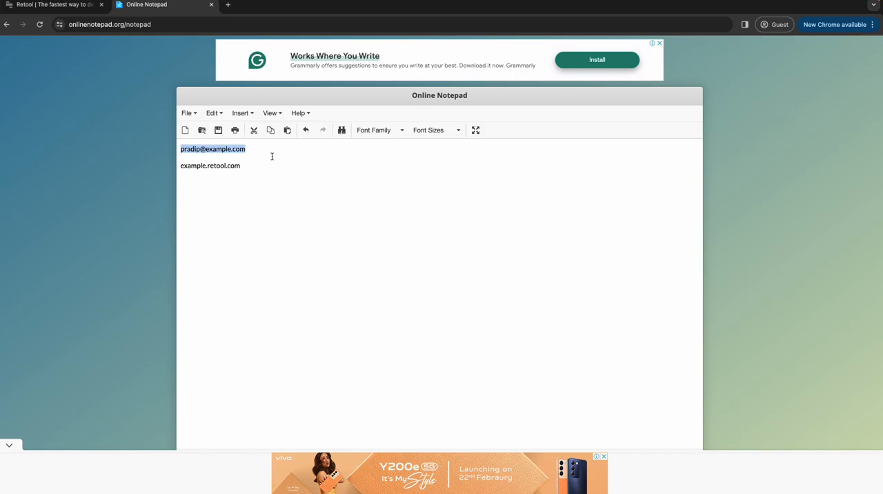
{"action": "left_click", "coordinate": [220, 183]}
{"action": "double_click", "coordinate": [200, 166]}
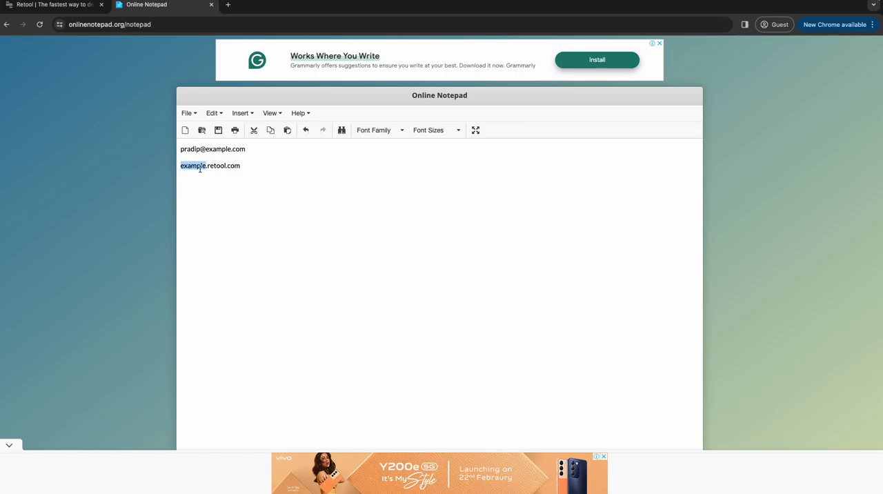
{"action": "left_click", "coordinate": [202, 167]}
{"action": "left_click_drag", "start_coordinate": [203, 149], "coordinate": [180, 148]}
{"action": "left_click", "coordinate": [191, 159]}
{"action": "left_click", "coordinate": [205, 166]}
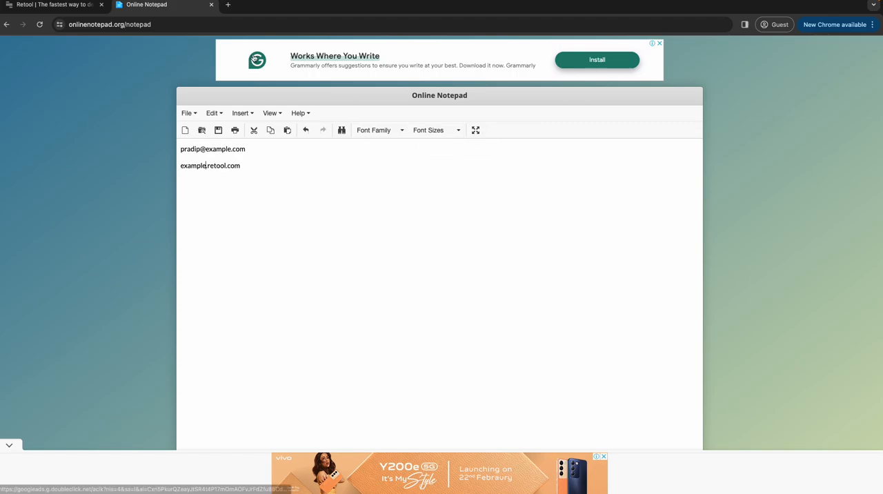
Step: Return to the Retool site and go through its sign-in page to the account sign-up form
{"action": "left_click", "coordinate": [69, 5]}
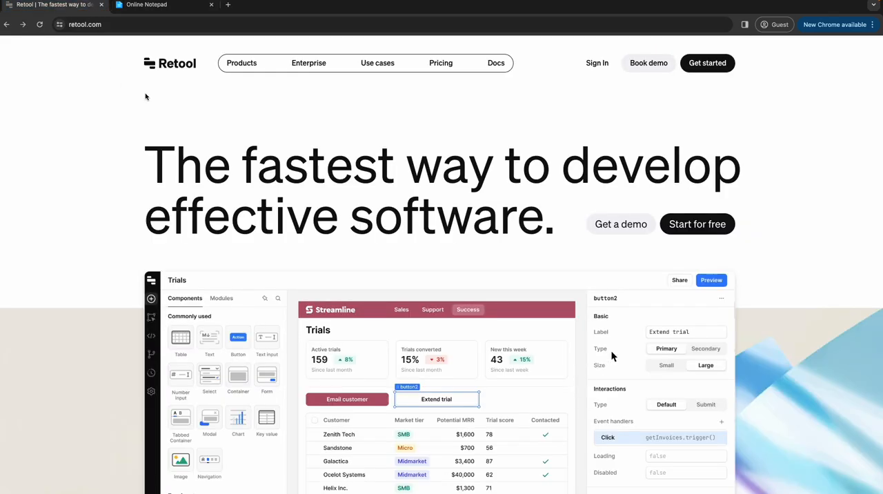
{"action": "left_click", "coordinate": [598, 63]}
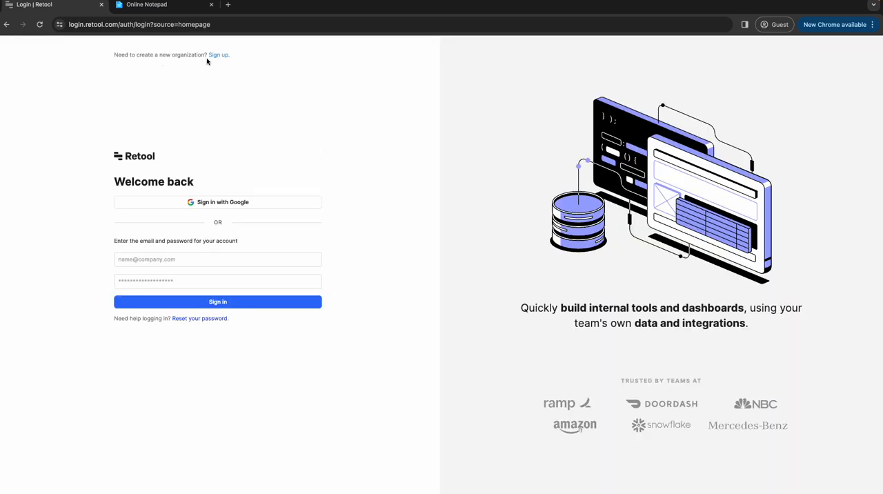
{"action": "left_click", "coordinate": [212, 56]}
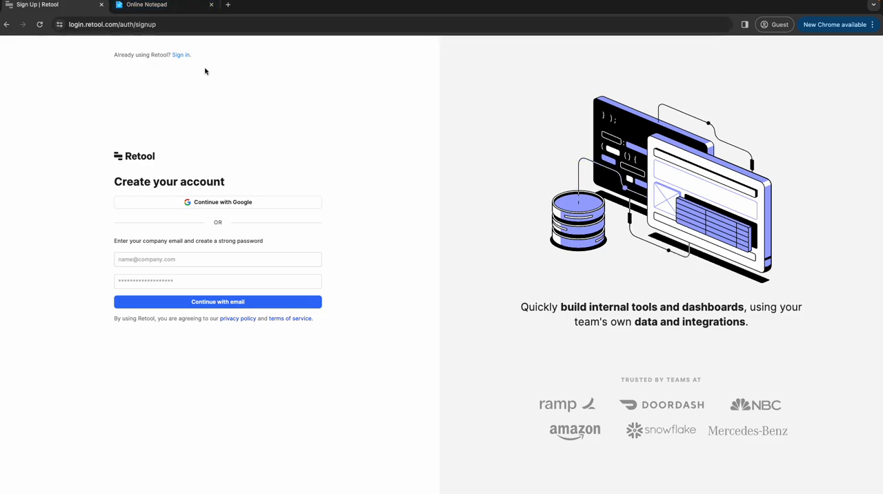
Step: Search for "yopmail" in a new browser tab and open the YOPmail site
{"action": "left_click", "coordinate": [229, 9]}
{"action": "type", "text": "yopma"}
{"action": "key", "text": "Down"}
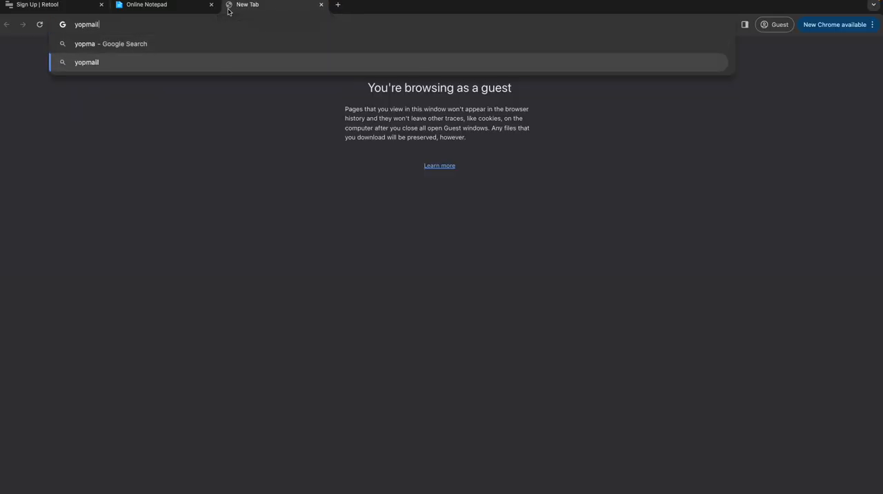
{"action": "key", "text": "Return"}
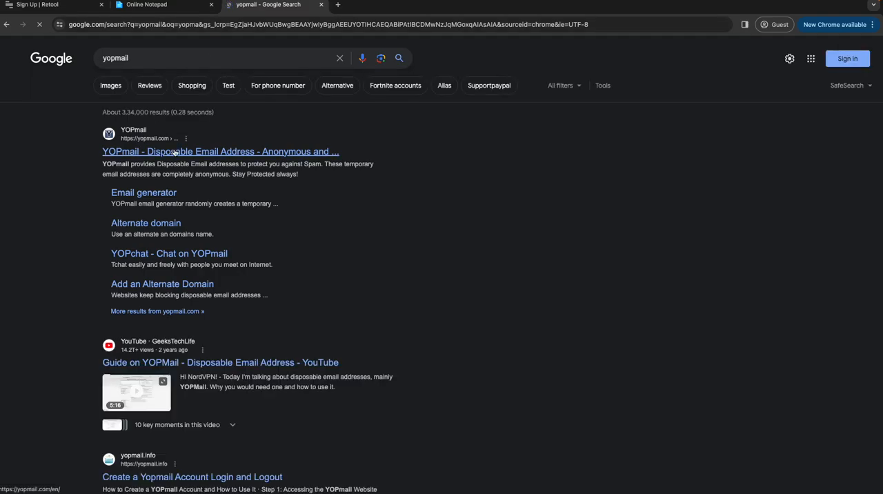
{"action": "left_click", "coordinate": [258, 152]}
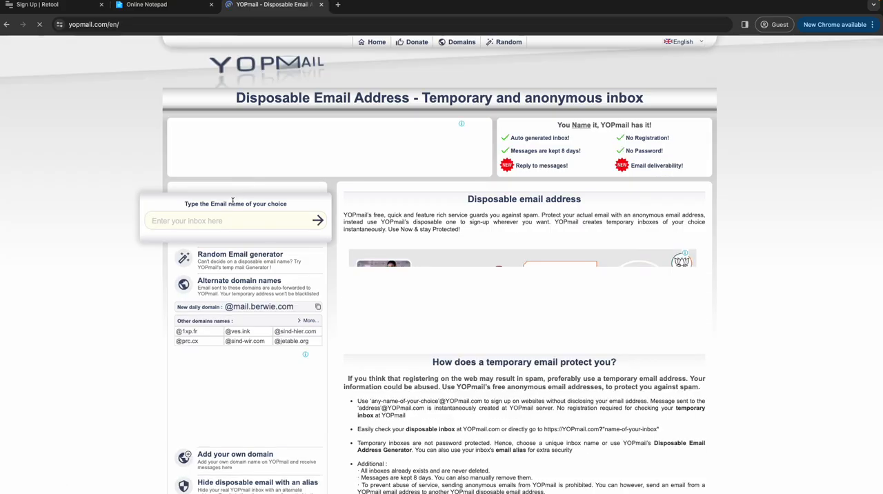
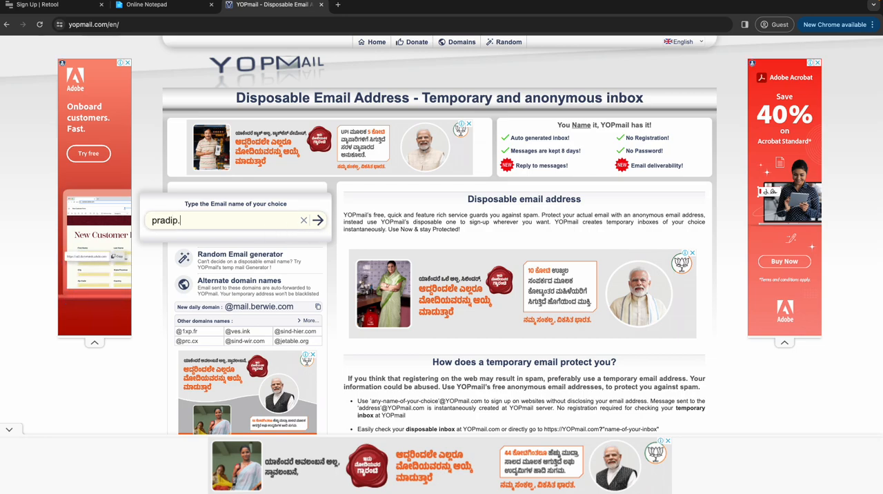
Step: Open a disposable YOPmail inbox under the chosen name and copy its full e-mail address
{"action": "left_click", "coordinate": [315, 226]}
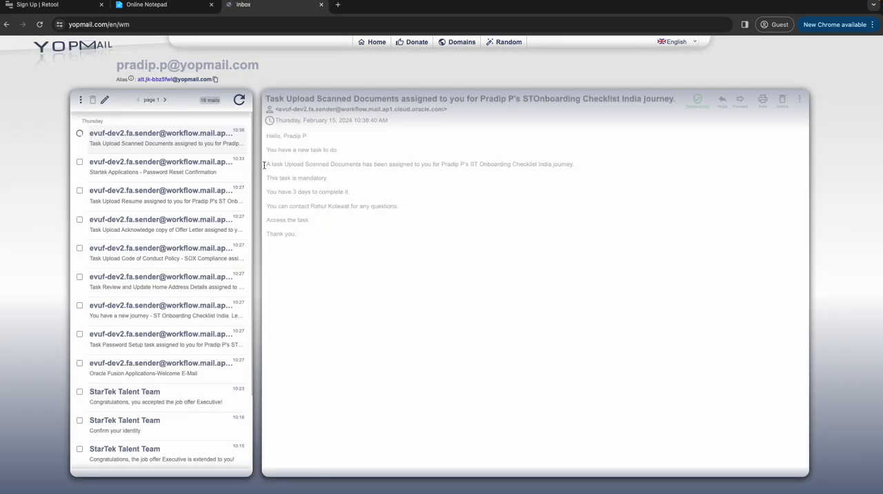
{"action": "left_click_drag", "start_coordinate": [114, 65], "coordinate": [334, 66]}
{"action": "key", "text": "ctrl+c"}
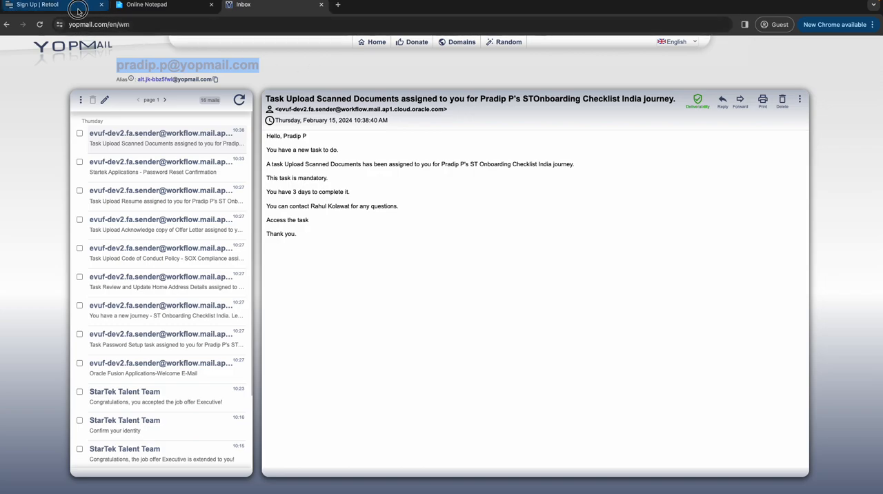
Step: Fill in the Retool sign-up form with the copied e-mail address and the account password, and submit it
{"action": "left_click", "coordinate": [41, 5]}
{"action": "left_click", "coordinate": [174, 259]}
{"action": "key", "text": "ctrl+v"}
{"action": "left_click_drag", "start_coordinate": [140, 259], "coordinate": [84, 263]}
{"action": "left_click", "coordinate": [124, 283]}
{"action": "key", "text": "super+v"}
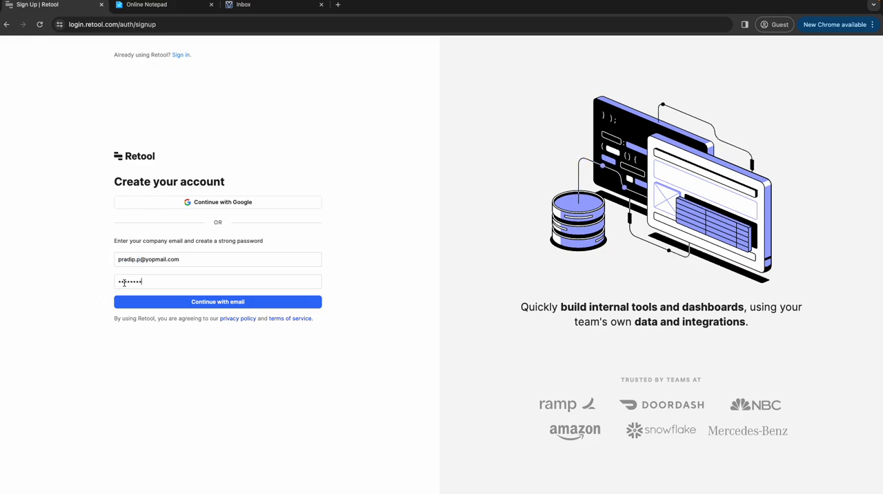
{"action": "type", "text": "••"}
{"action": "left_click", "coordinate": [163, 302]}
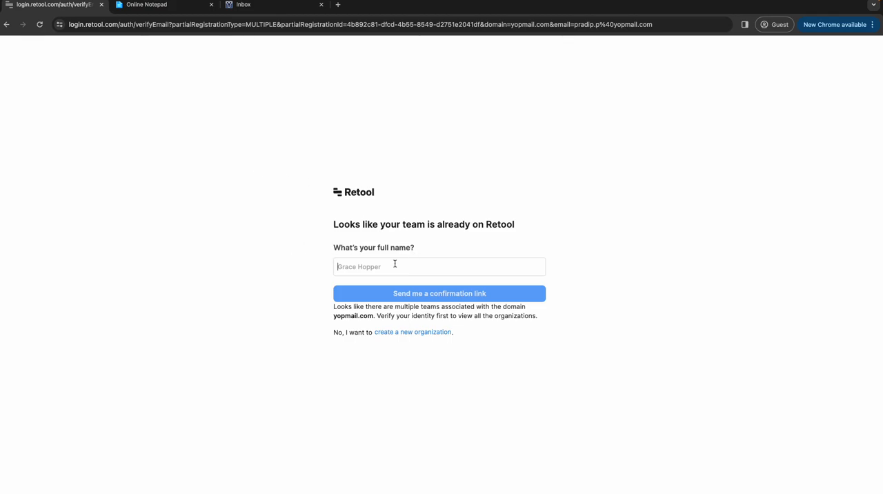
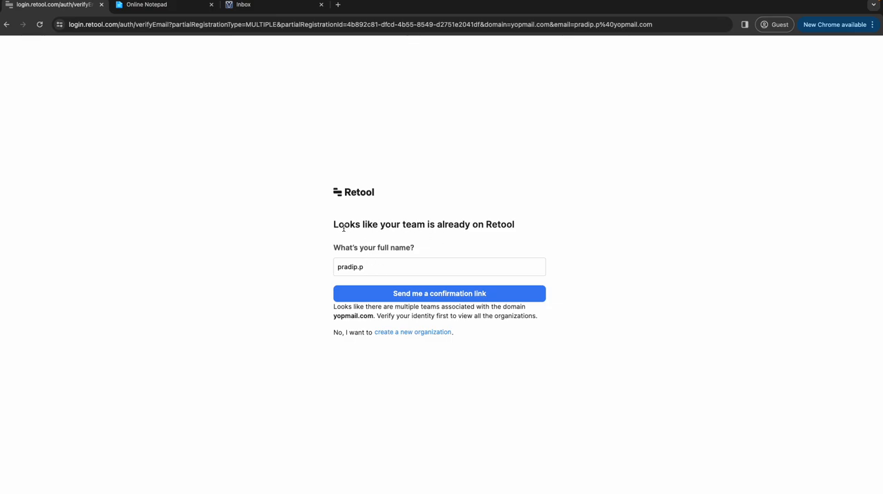
{"action": "left_click_drag", "start_coordinate": [395, 262], "coordinate": [327, 264]}
{"action": "key", "text": "BackSpace"}
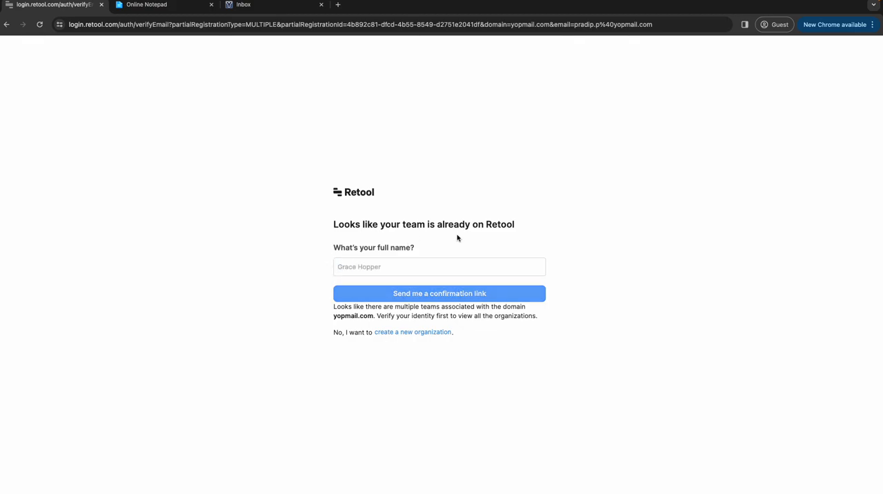
{"action": "left_click", "coordinate": [490, 317]}
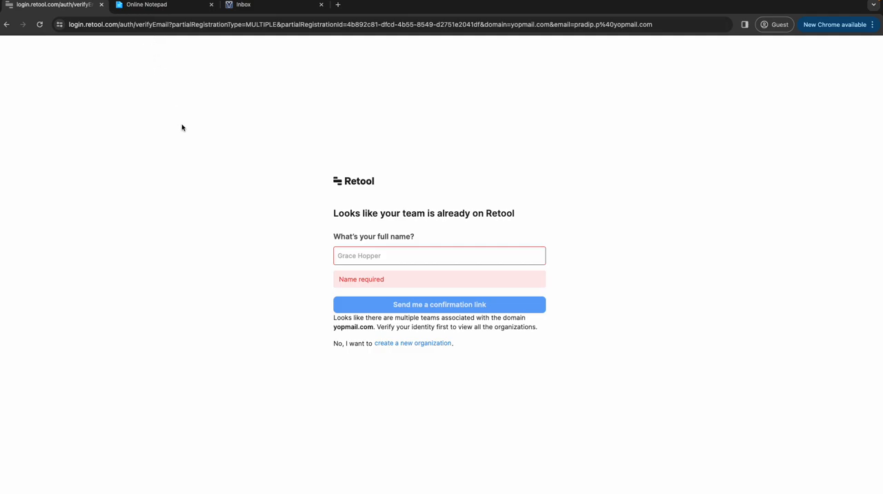
Step: Choose to create a new organization instead of joining an existing team, and enter the account holder's full name
{"action": "left_click", "coordinate": [412, 346]}
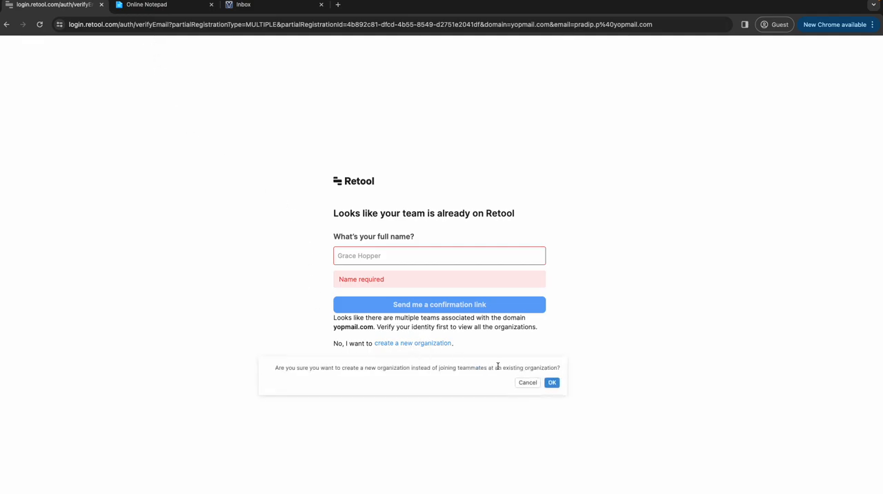
{"action": "left_click", "coordinate": [552, 383]}
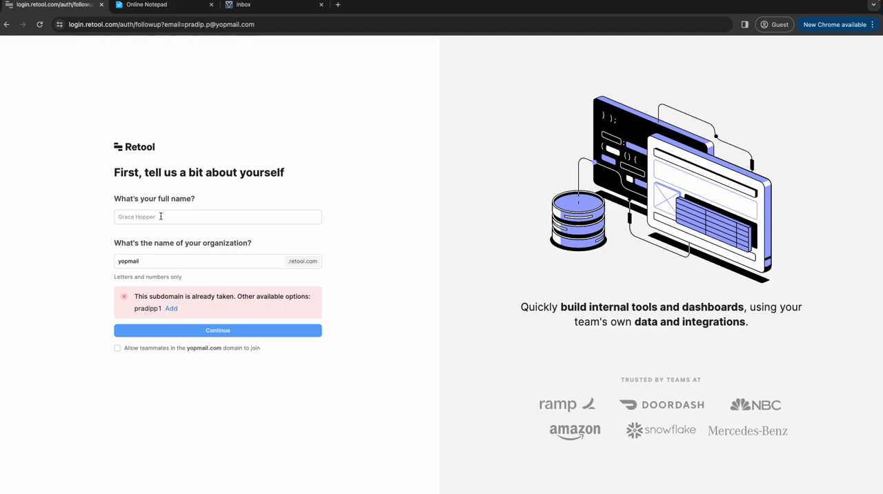
{"action": "left_click", "coordinate": [187, 219]}
Step: Replace the organization name with the suggested available subdomain and submit the account details
{"action": "double_click", "coordinate": [129, 262]}
{"action": "left_click", "coordinate": [169, 312]}
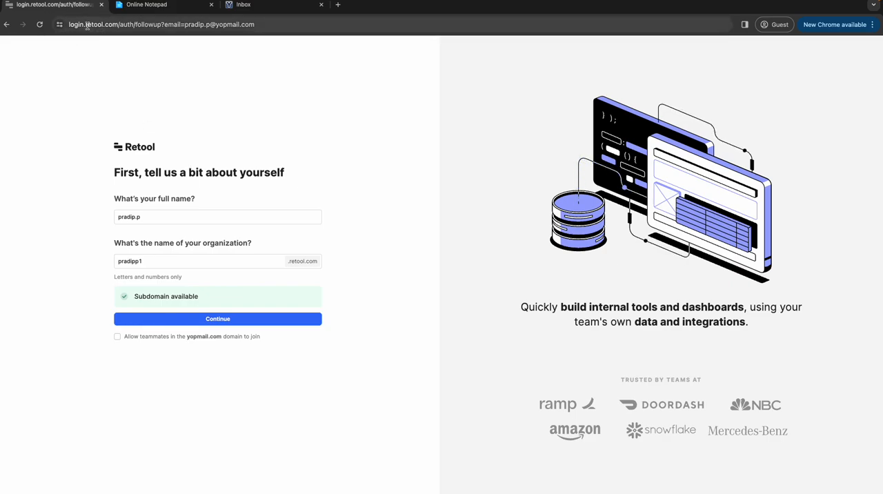
{"action": "left_click", "coordinate": [179, 320]}
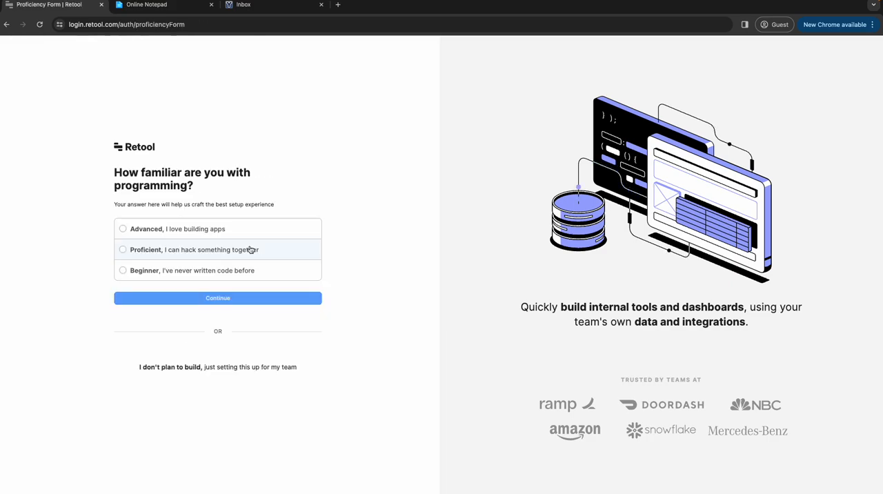
Step: Answer the onboarding questions with "Proficient" and "No, just checking this out", and skip inviting collaborators
{"action": "left_click", "coordinate": [124, 251]}
{"action": "left_click", "coordinate": [156, 295]}
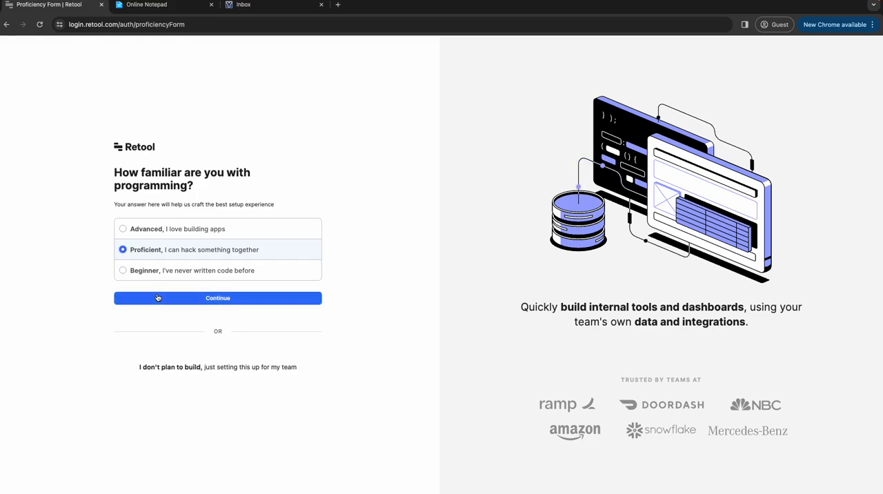
{"action": "left_click", "coordinate": [152, 234]}
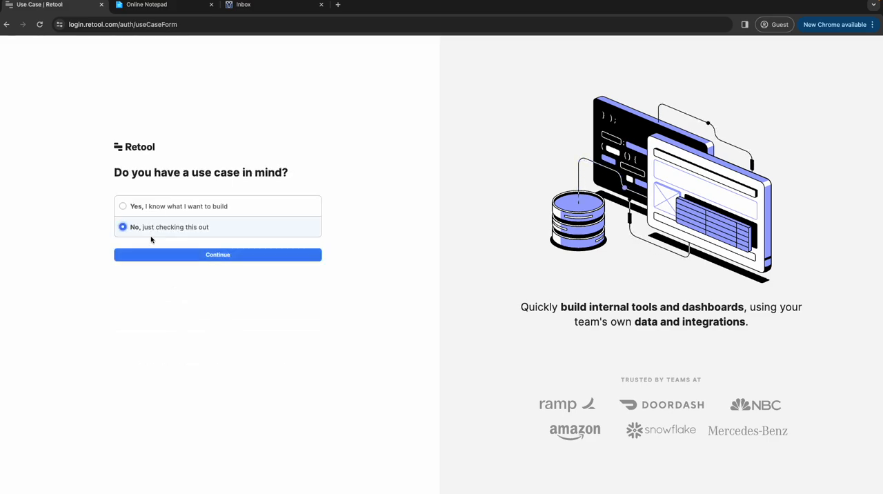
{"action": "left_click", "coordinate": [173, 257]}
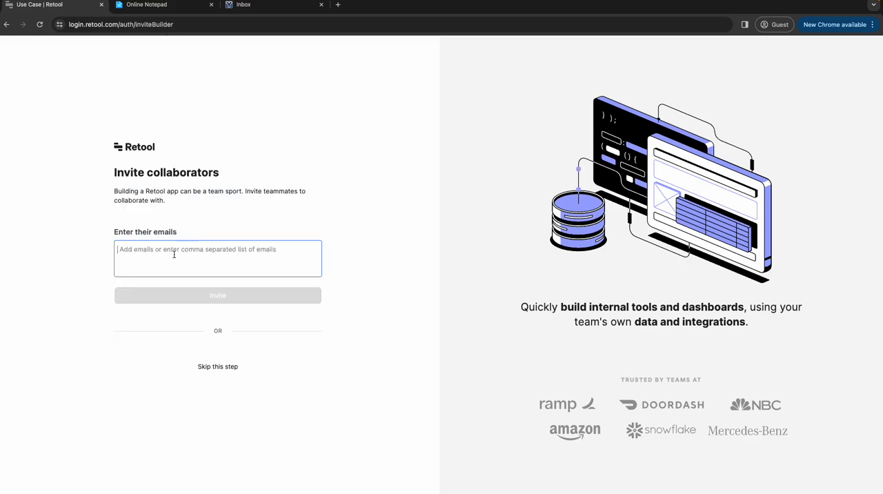
{"action": "left_click", "coordinate": [200, 367]}
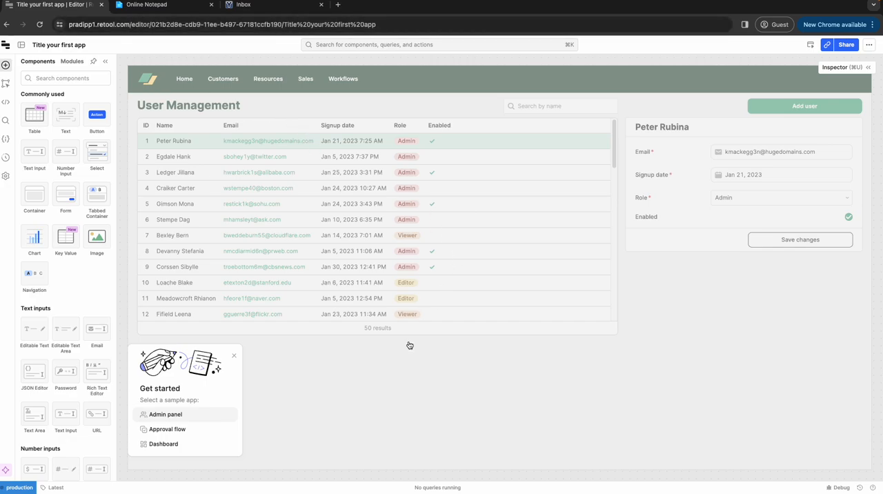
Step: Examine the new organization's subdomain in the address of the app editor page
{"action": "left_click", "coordinate": [129, 25]}
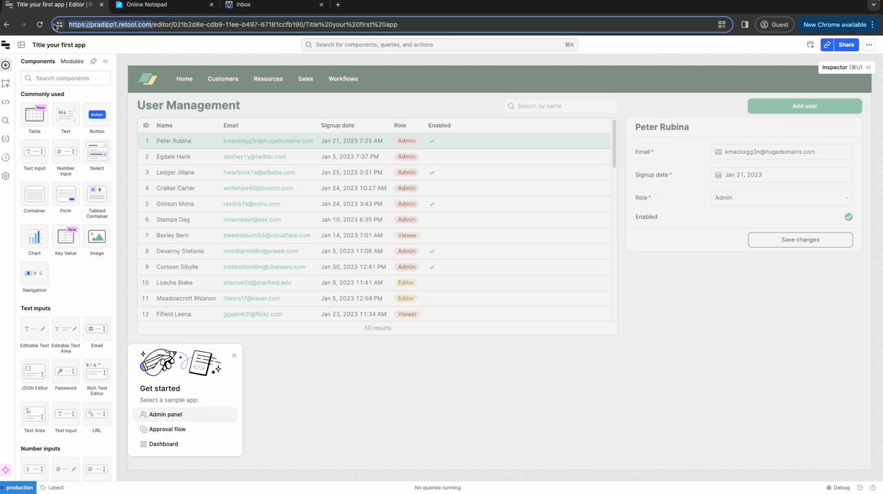
{"action": "type", "text": "c"}
{"action": "key", "text": "super+z"}
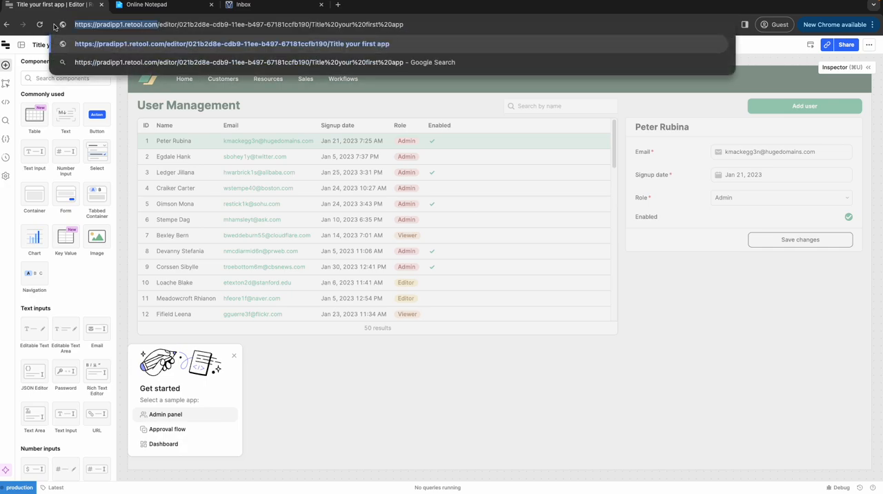
Step: Reload the generated sample app's editor page and collapse the component inspector
{"action": "left_click", "coordinate": [701, 257]}
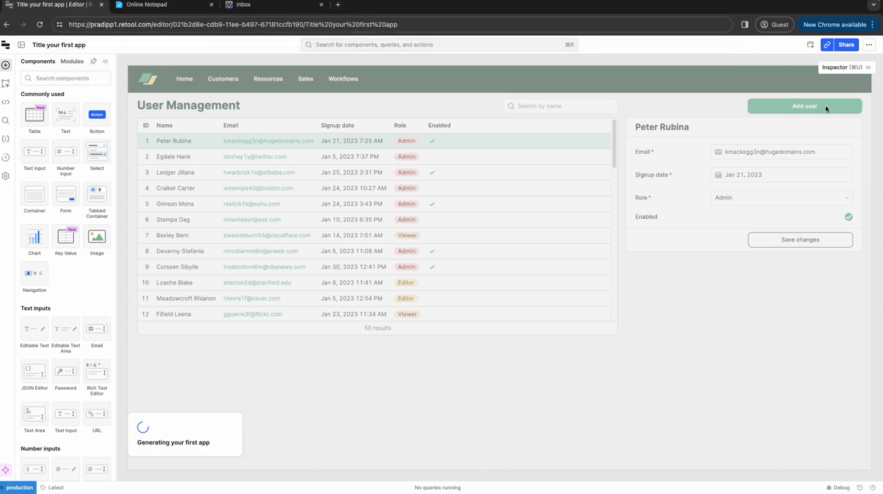
{"action": "left_click", "coordinate": [873, 24]}
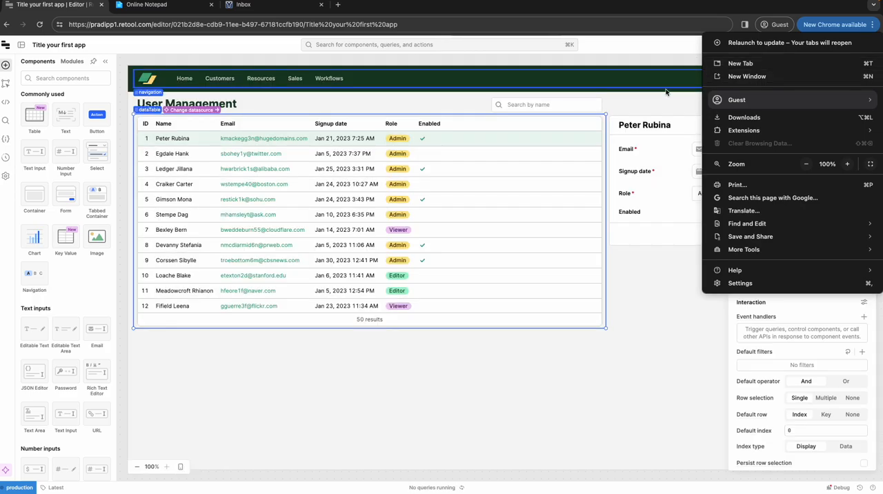
{"action": "left_click", "coordinate": [668, 327]}
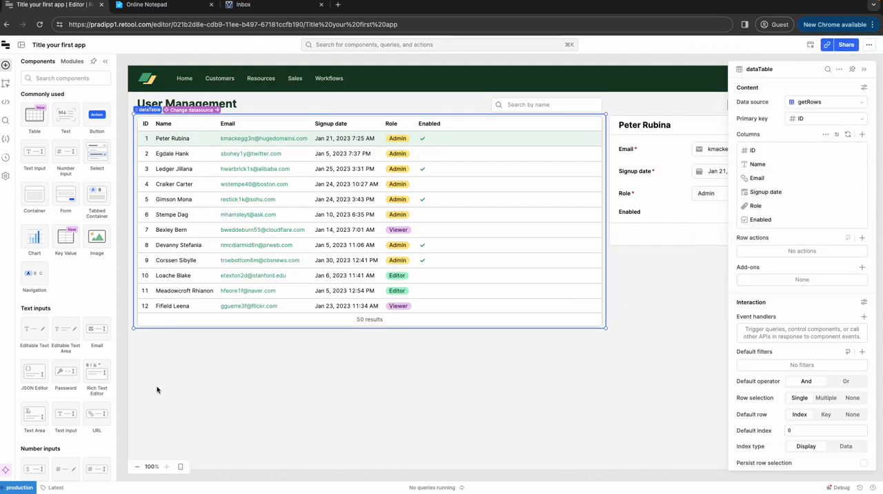
{"action": "left_click", "coordinate": [185, 26]}
{"action": "key", "text": "Return"}
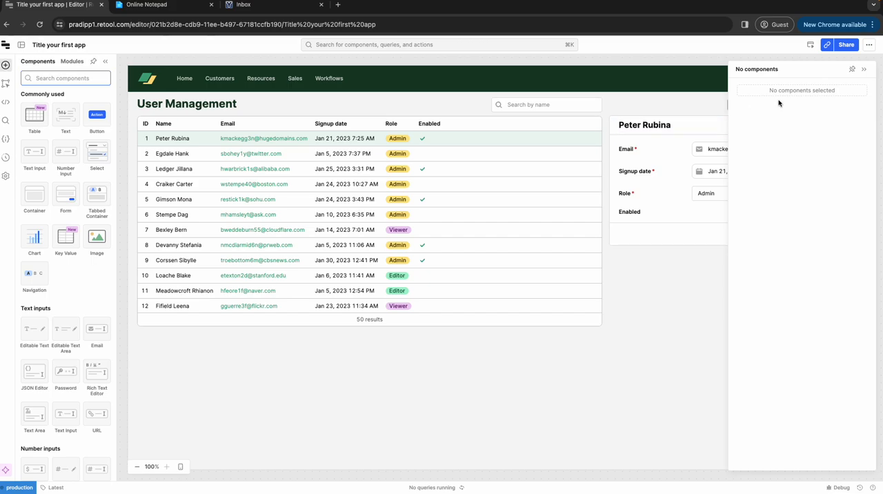
{"action": "left_click", "coordinate": [871, 69]}
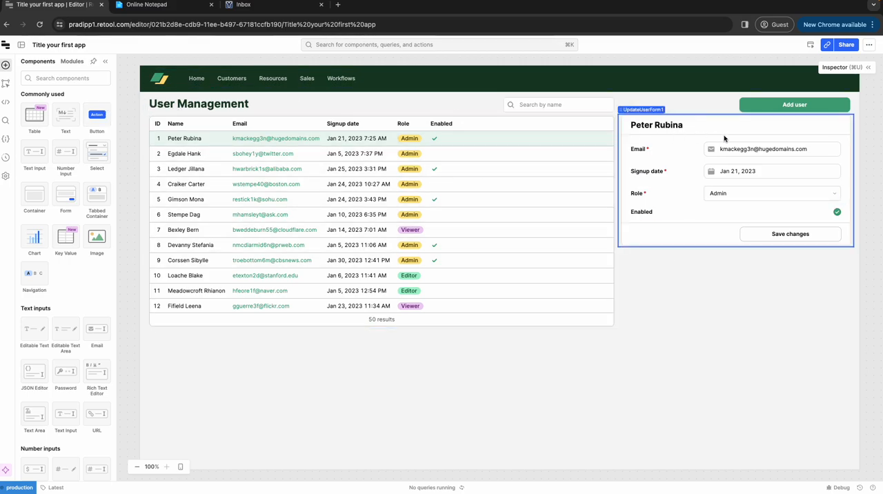
Step: Return from the editor to the home page and open the view version of "Title your first app" in a separate tab
{"action": "left_click", "coordinate": [7, 46]}
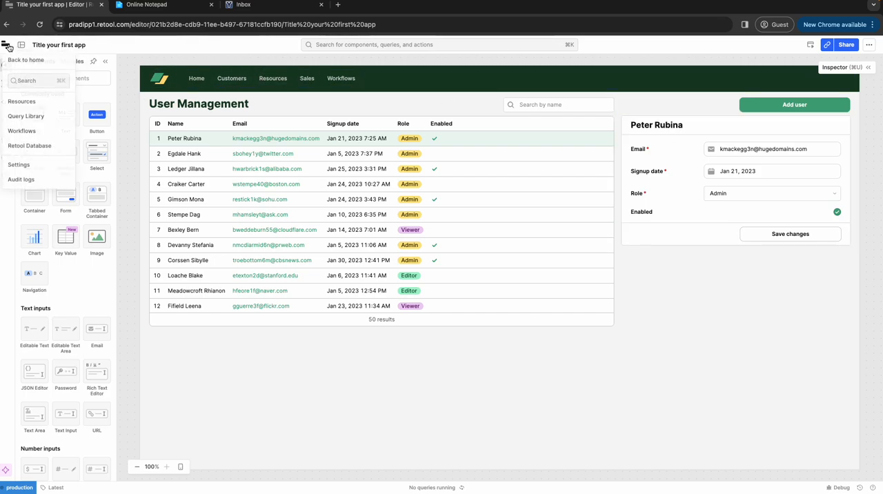
{"action": "left_click", "coordinate": [20, 60]}
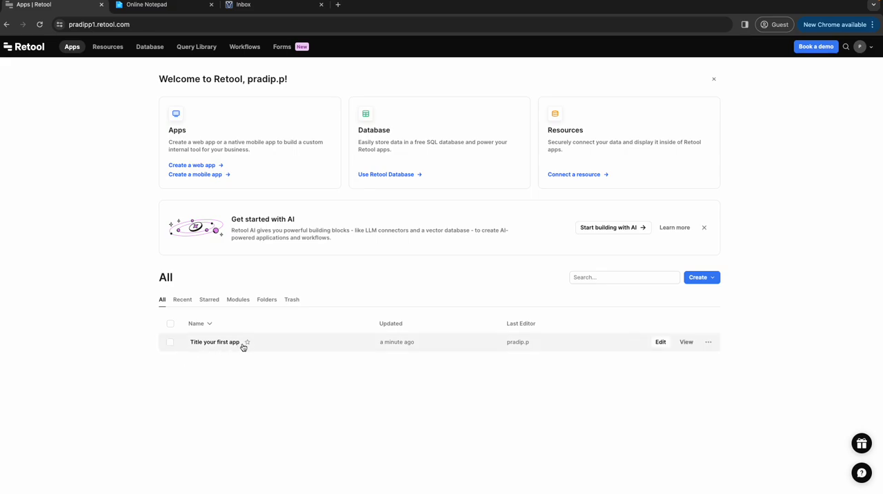
{"action": "left_click", "coordinate": [685, 341]}
{"action": "right_click", "coordinate": [686, 342]}
{"action": "left_click", "coordinate": [697, 311]}
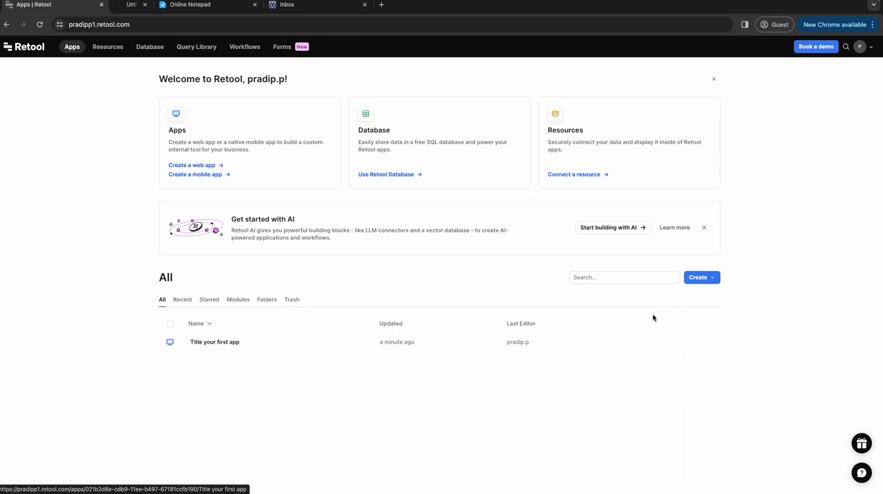
{"action": "left_click", "coordinate": [176, 5]}
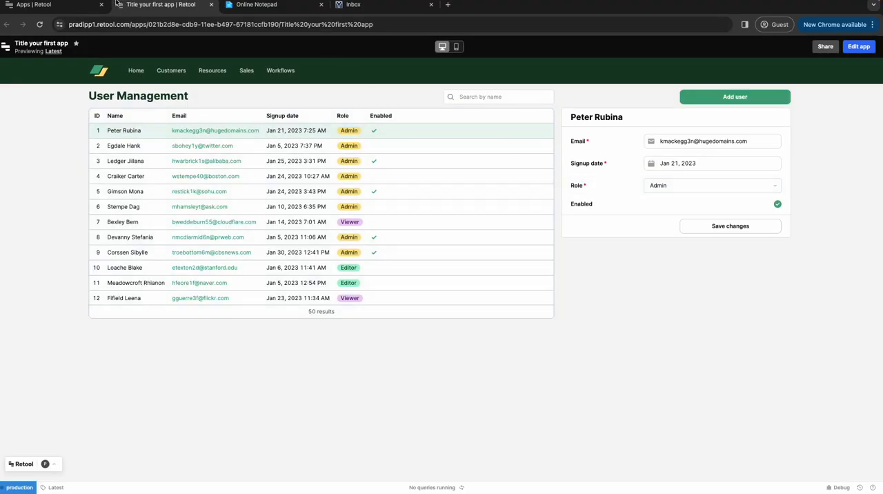
Step: Examine the options for creating an app on the home page alongside the preview of "Title your first app"
{"action": "left_click", "coordinate": [82, 10]}
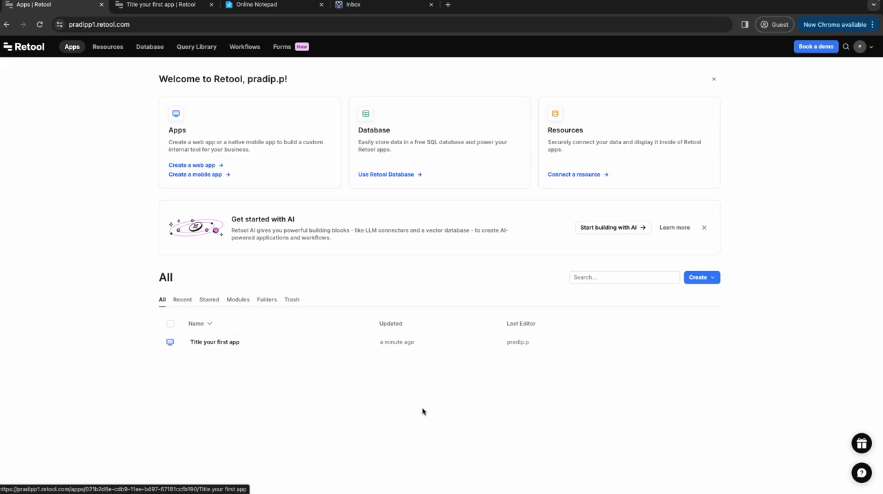
{"action": "mouse_move", "coordinate": [603, 340]}
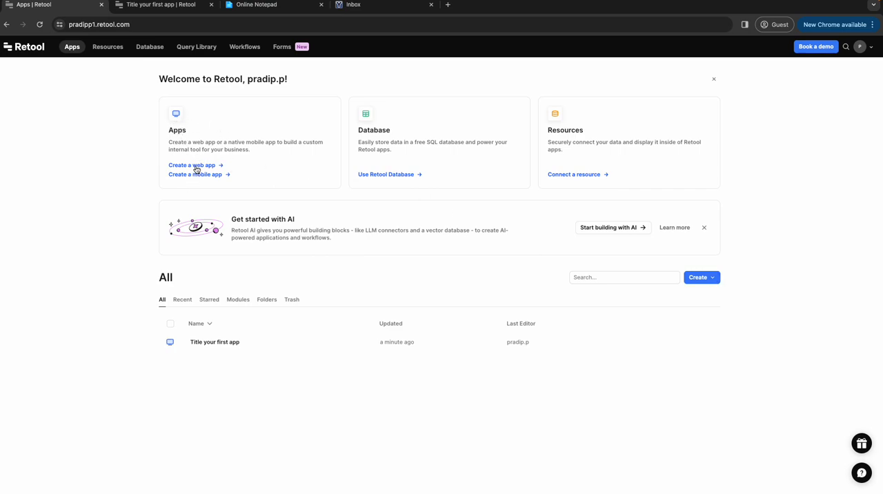
{"action": "left_click", "coordinate": [713, 282]}
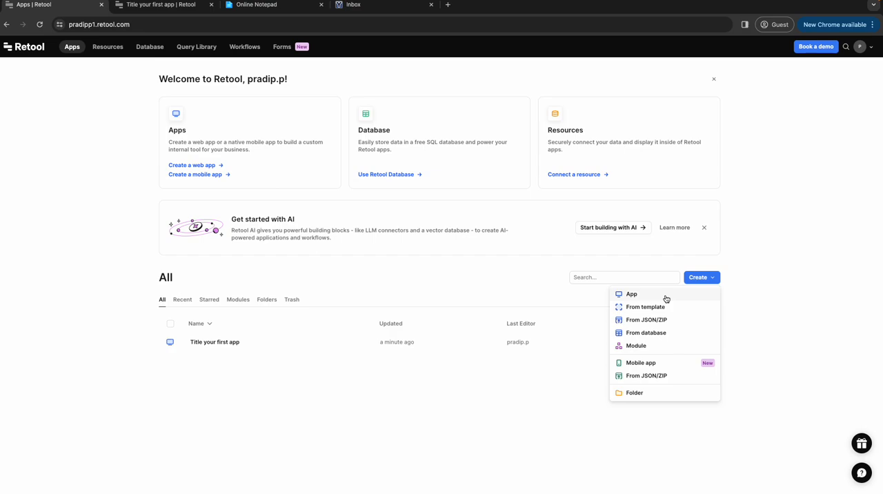
{"action": "left_click", "coordinate": [173, 5]}
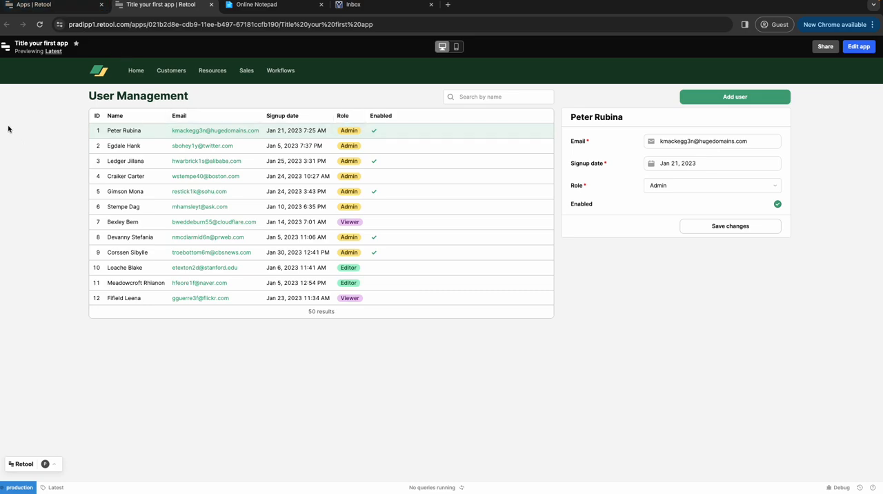
{"action": "left_click", "coordinate": [84, 7]}
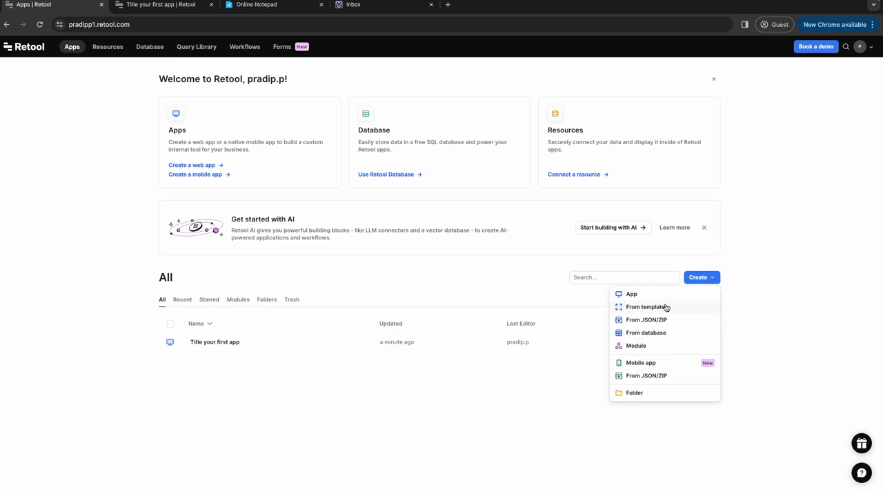
{"action": "left_click", "coordinate": [178, 7]}
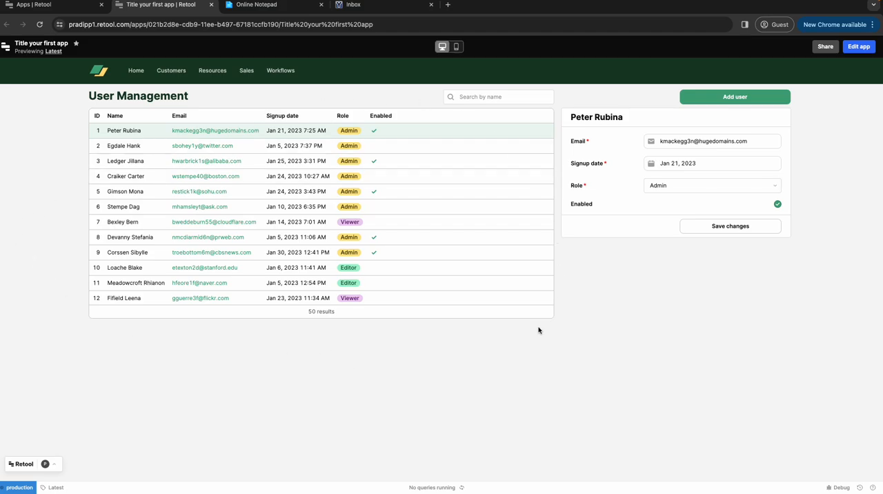
{"action": "left_click", "coordinate": [55, 5]}
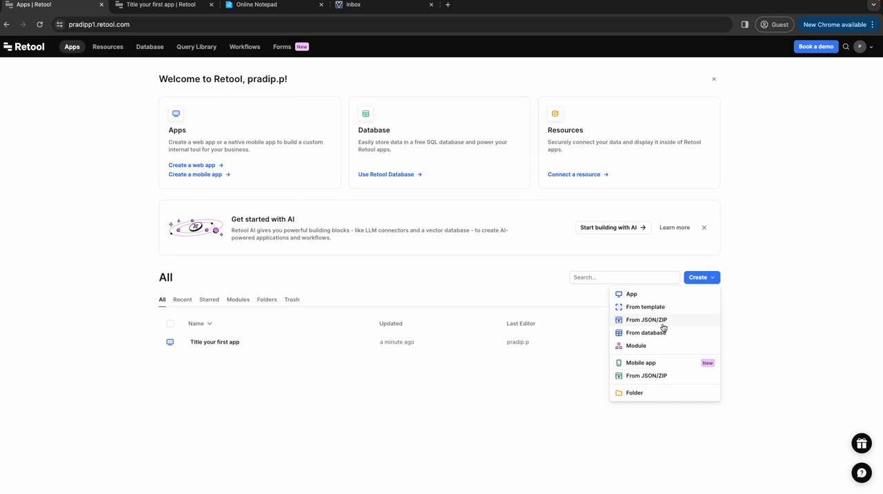
{"action": "left_click", "coordinate": [747, 320]}
{"action": "left_click", "coordinate": [163, 5]}
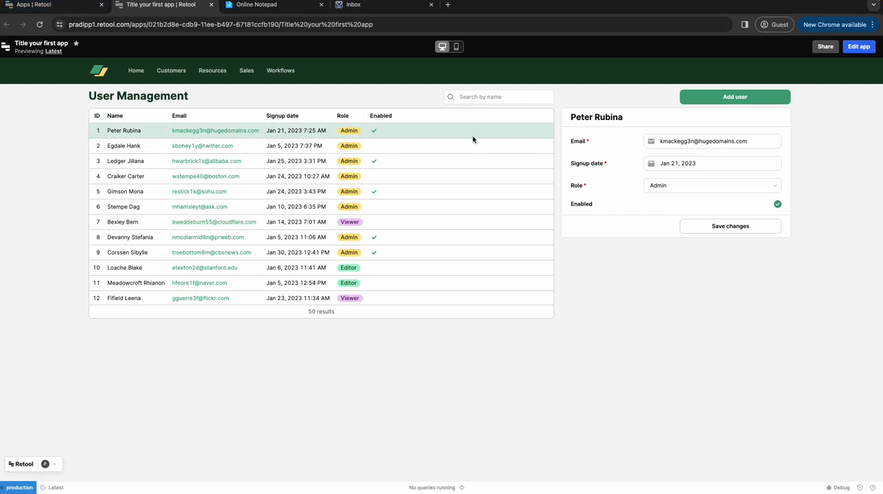
Step: Export "Title your first app" from the apps list as a JSON file named myfirstApp in the Downloads folder
{"action": "left_click", "coordinate": [73, 7]}
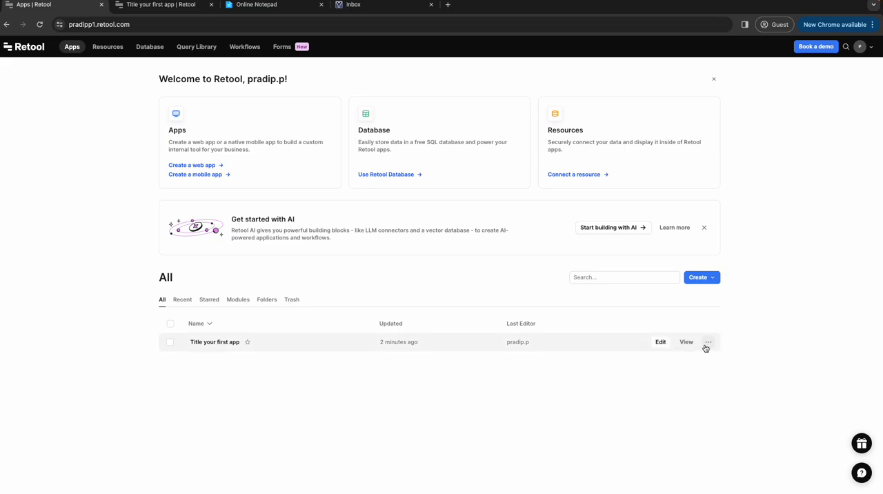
{"action": "left_click", "coordinate": [708, 341]}
{"action": "left_click", "coordinate": [714, 399]}
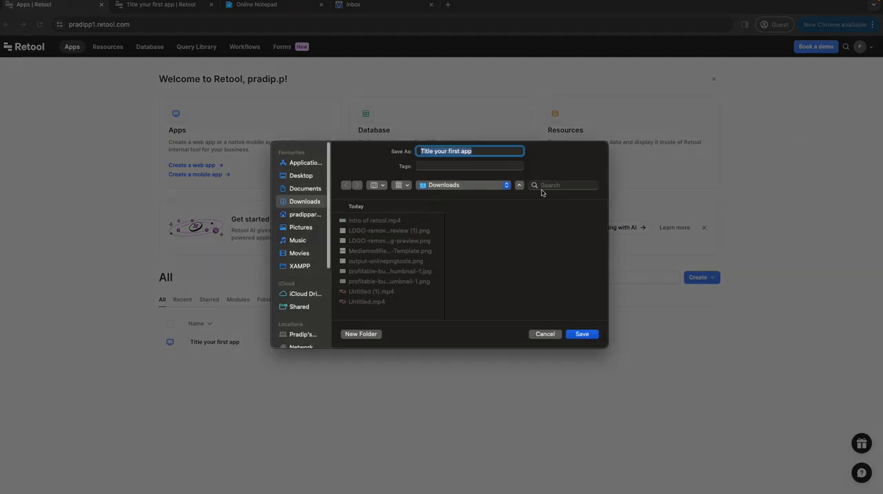
{"action": "key", "text": "BackSpace"}
{"action": "type", "text": "m"}
{"action": "key", "text": "BackSpace"}
{"action": "type", "text": "myfirstApp"}
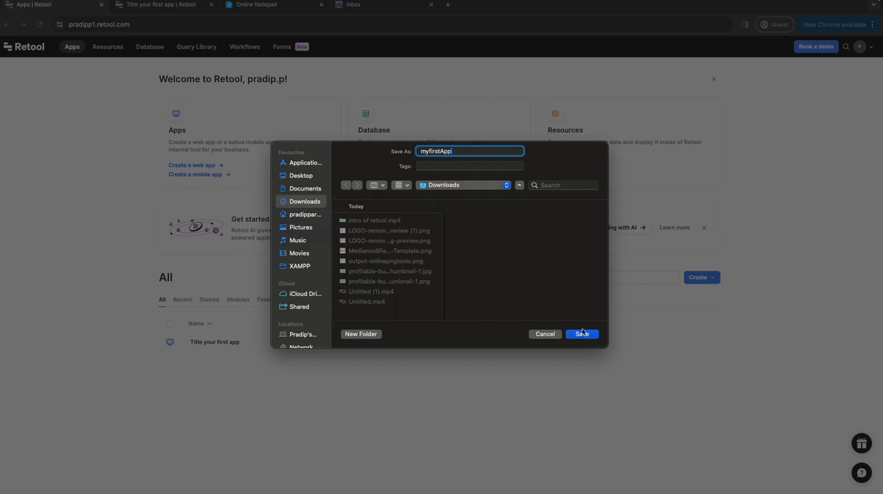
{"action": "left_click", "coordinate": [583, 333]}
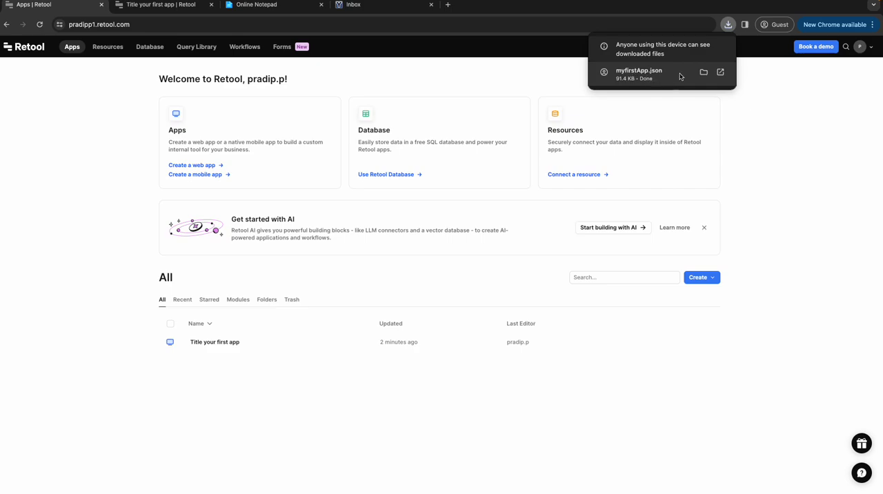
Step: Start creating an app from JSON/ZIP and upload myfirstApp.json from the Downloads folder
{"action": "left_click", "coordinate": [713, 278]}
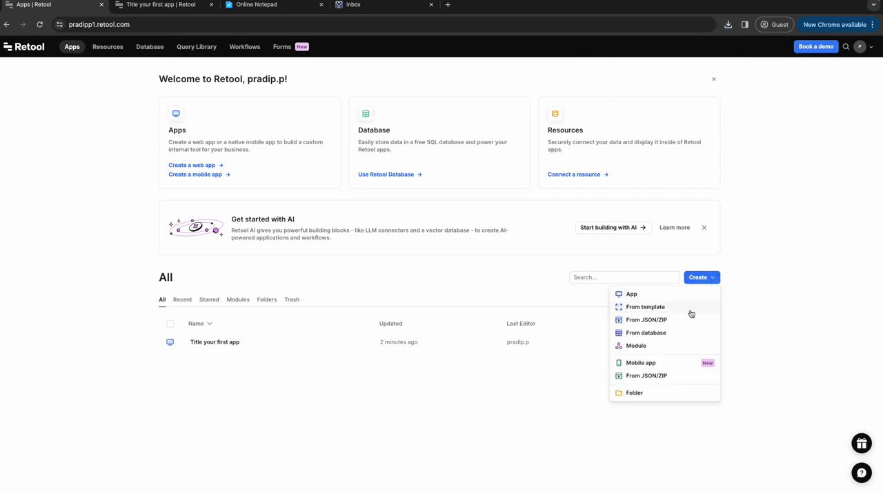
{"action": "left_click", "coordinate": [688, 318]}
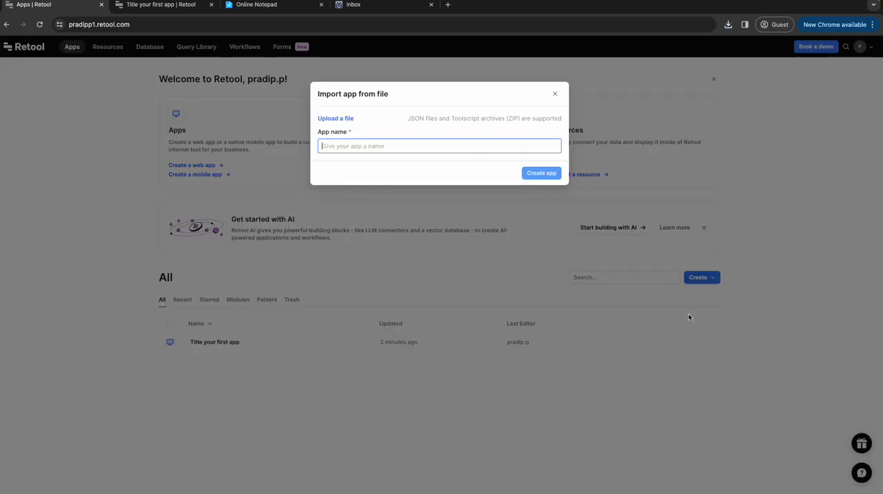
{"action": "left_click", "coordinate": [331, 118]}
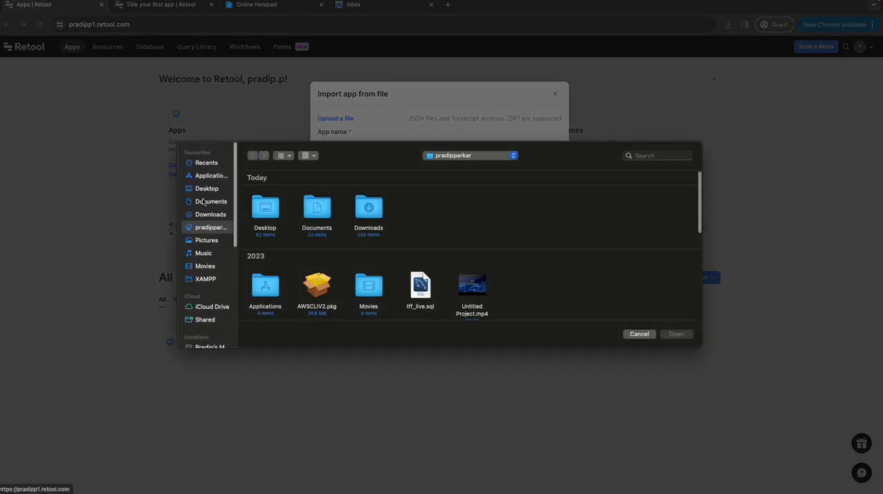
{"action": "left_click", "coordinate": [207, 214]}
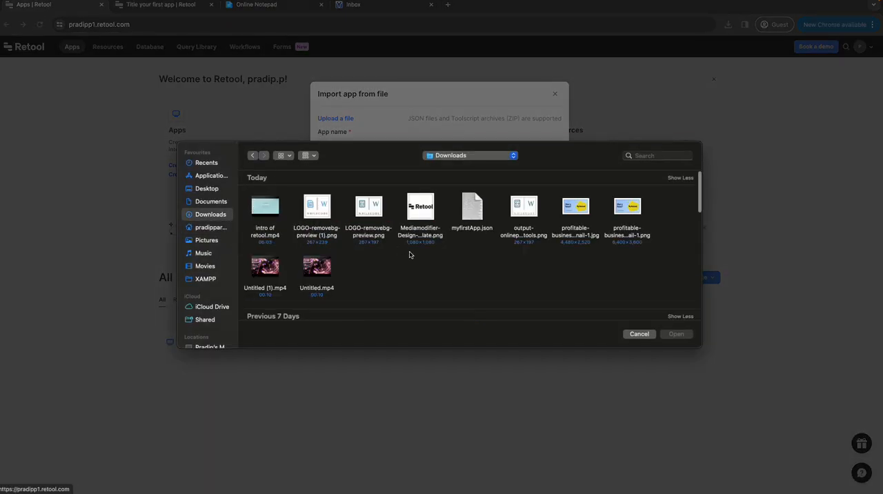
{"action": "scroll", "coordinate": [409, 254], "scroll_direction": "down", "scroll_amount": 5}
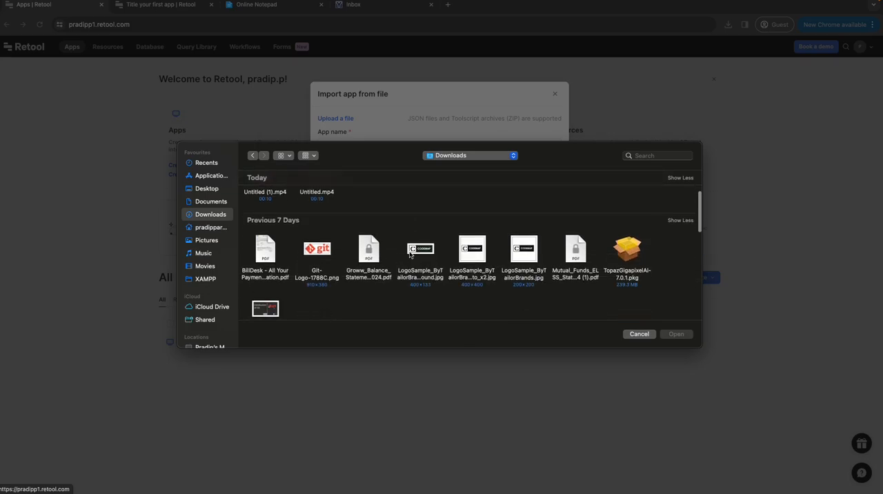
{"action": "scroll", "coordinate": [409, 255], "scroll_direction": "up", "scroll_amount": 5}
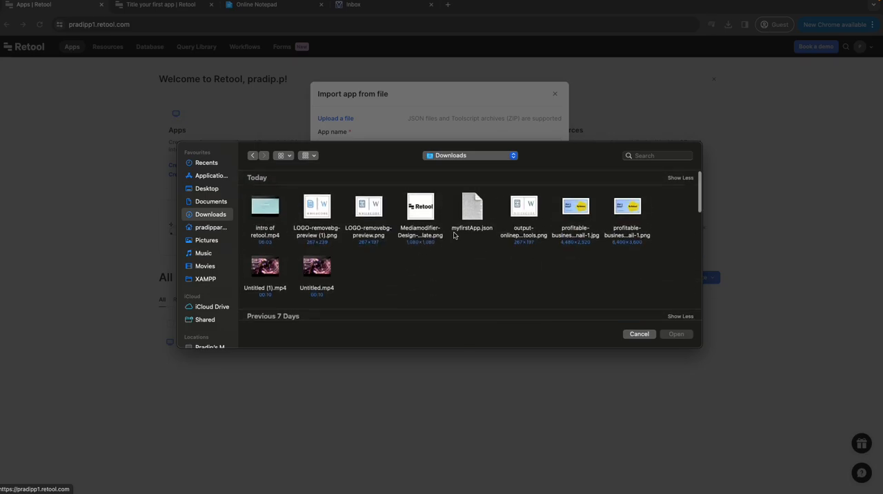
{"action": "double_click", "coordinate": [472, 207]}
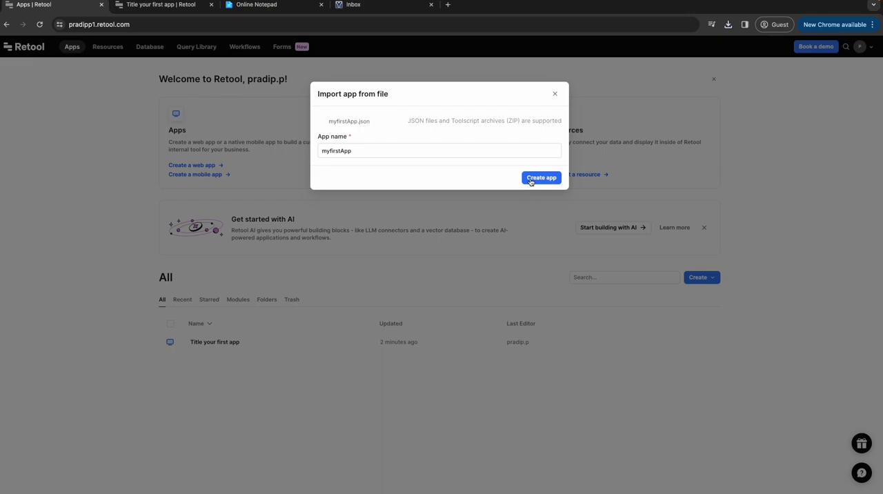
Step: Name the imported app jsonImportApp and create it
{"action": "double_click", "coordinate": [387, 145]}
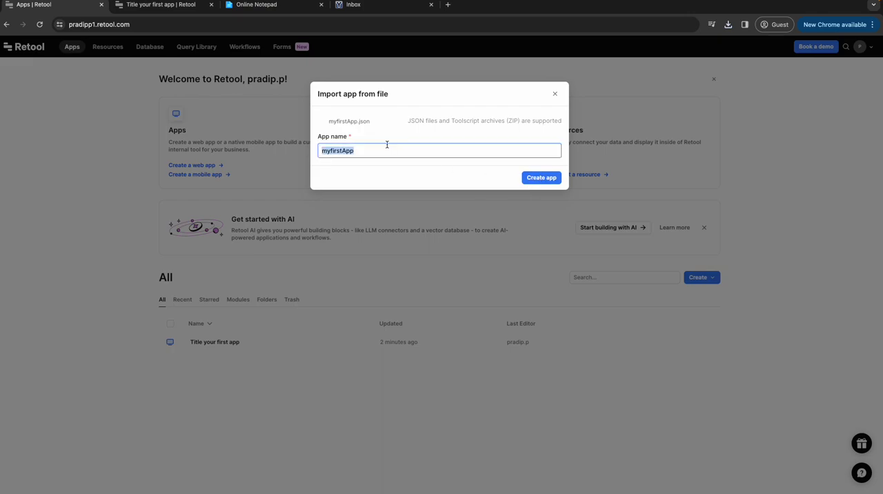
{"action": "left_click", "coordinate": [383, 148]}
{"action": "key", "text": "BackSpace"}
{"action": "key", "text": "BackSpace"}
{"action": "key", "text": "BackSpace"}
{"action": "key", "text": "BackSpace"}
{"action": "key", "text": "BackSpace"}
{"action": "key", "text": "BackSpace"}
{"action": "type", "text": "jso"}
{"action": "left_click", "coordinate": [536, 178]}
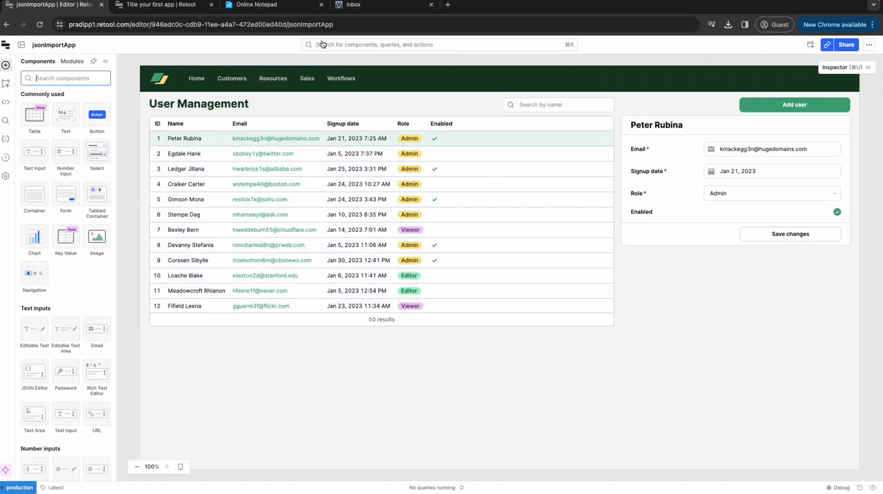
Step: Compare the imported jsonImportApp with the preview of "Title your first app"
{"action": "left_click", "coordinate": [176, 6]}
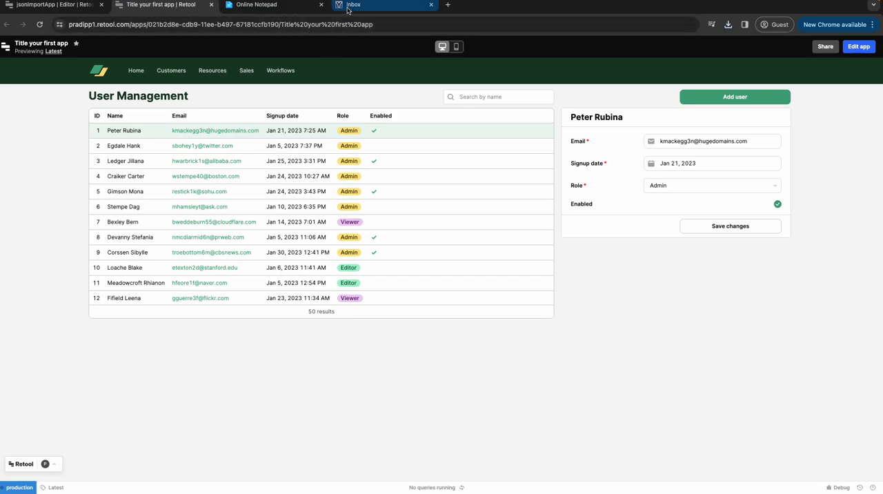
{"action": "left_click", "coordinate": [272, 8]}
{"action": "left_click", "coordinate": [163, 6]}
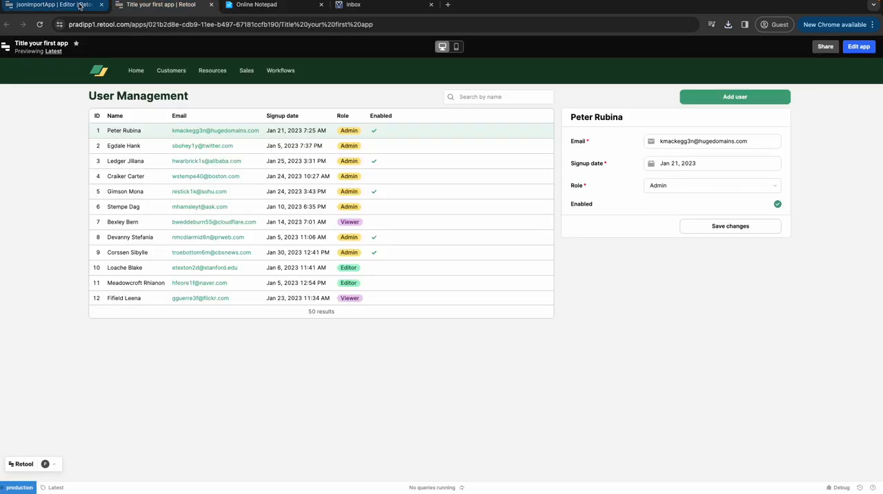
{"action": "left_click", "coordinate": [55, 6]}
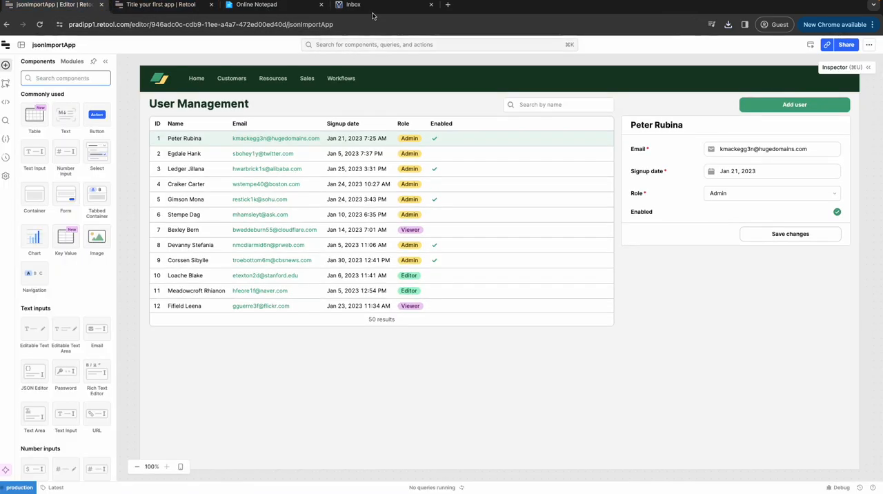
Step: Close the Inbox page and return from the jsonImportApp editor to the Retool home page with the apps list
{"action": "left_click", "coordinate": [432, 5]}
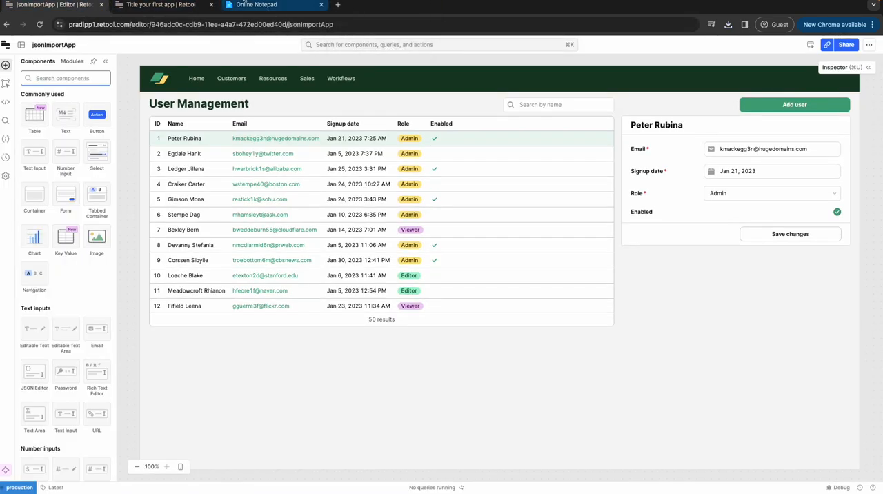
{"action": "left_click", "coordinate": [7, 47]}
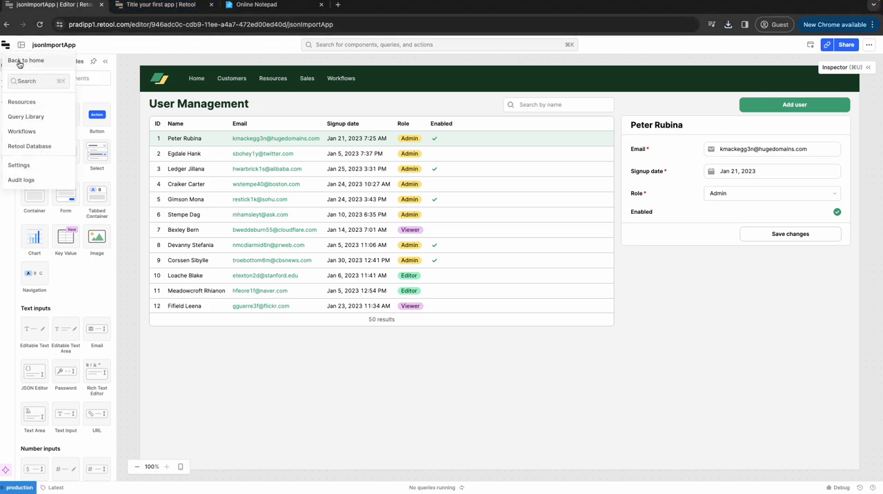
{"action": "left_click", "coordinate": [21, 60]}
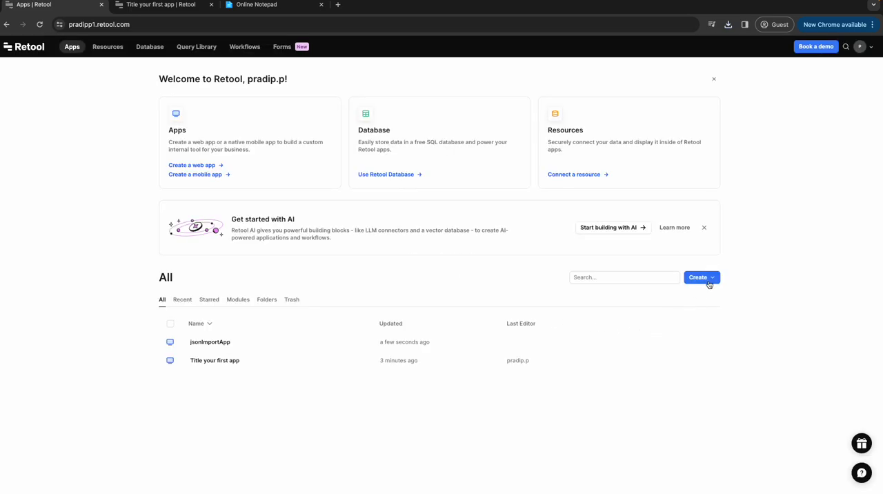
Step: Review the available creation options for apps, modules and folders, and look at the preview of "Title your first app"
{"action": "left_click", "coordinate": [714, 279]}
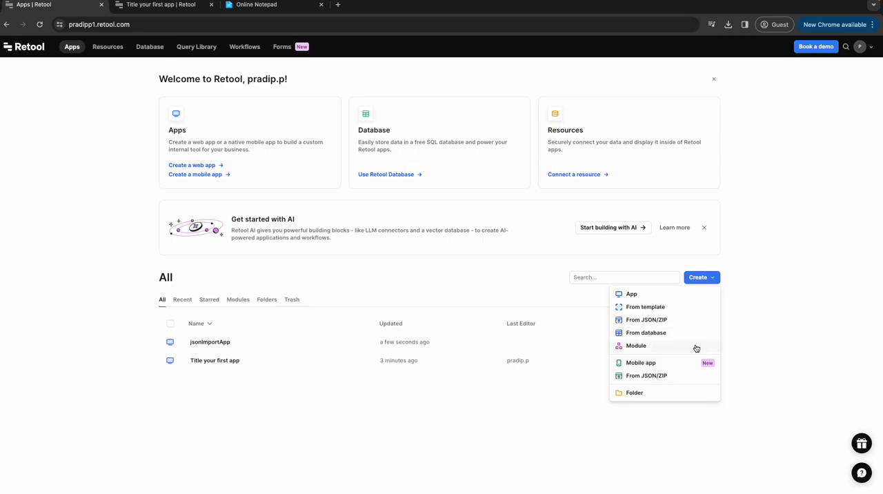
{"action": "left_click", "coordinate": [778, 293]}
{"action": "left_click", "coordinate": [195, 5]}
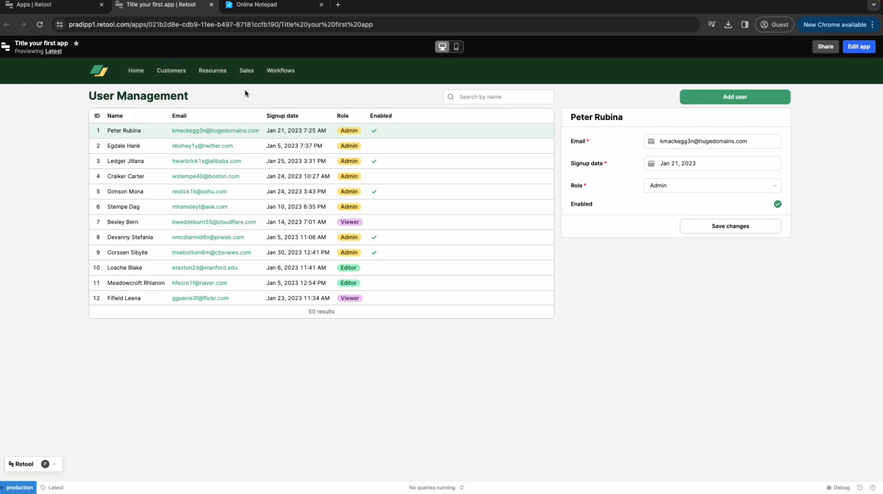
{"action": "left_click", "coordinate": [65, 7]}
{"action": "left_click", "coordinate": [717, 282]}
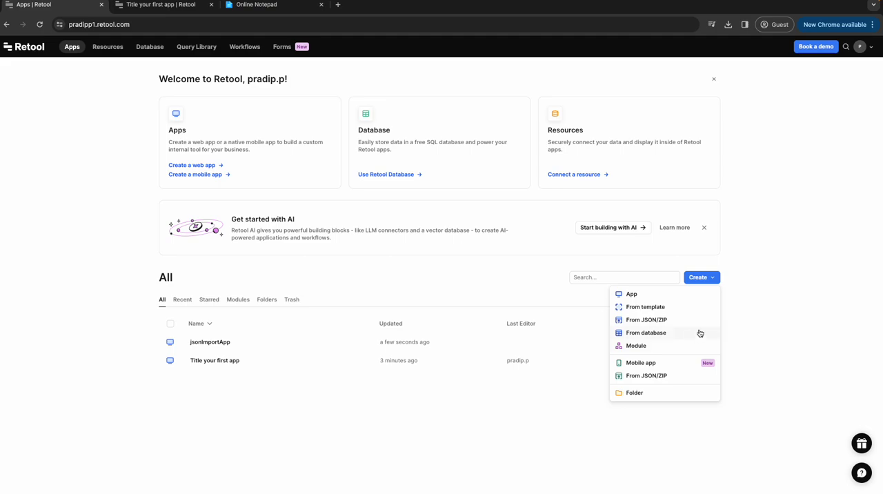
{"action": "left_click", "coordinate": [777, 290]}
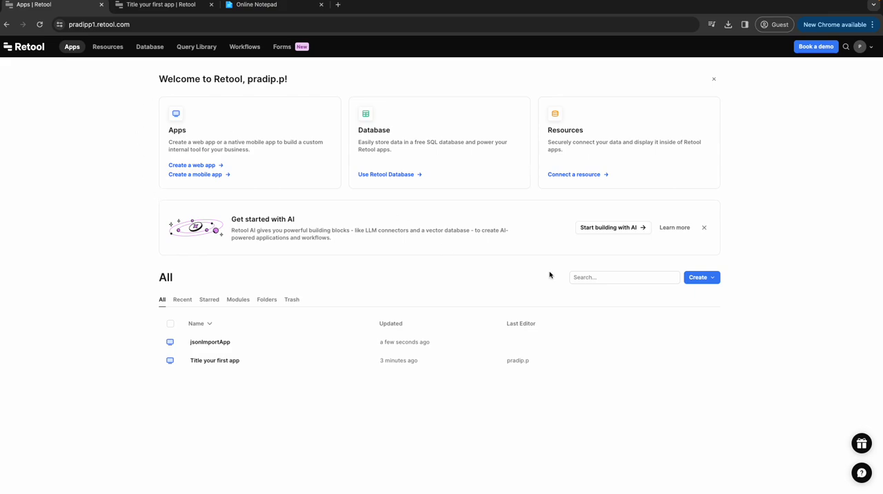
Step: Open the list of creation options above the apps list
{"action": "left_click", "coordinate": [714, 277]}
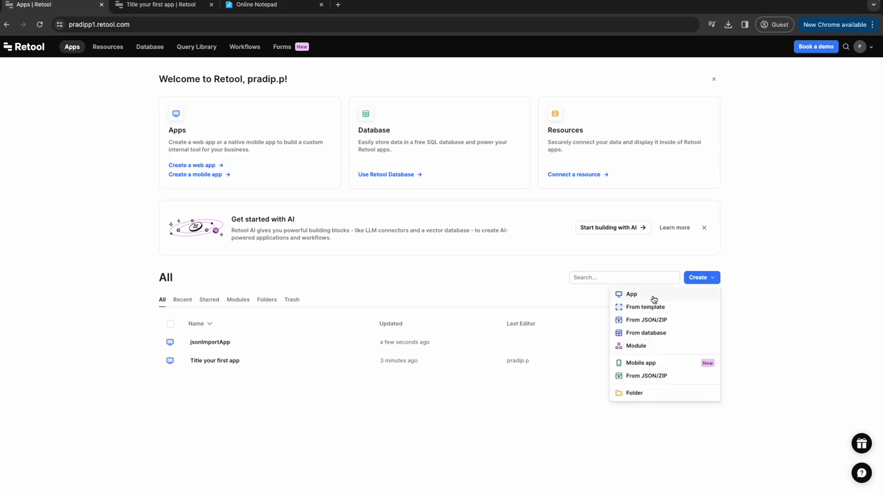